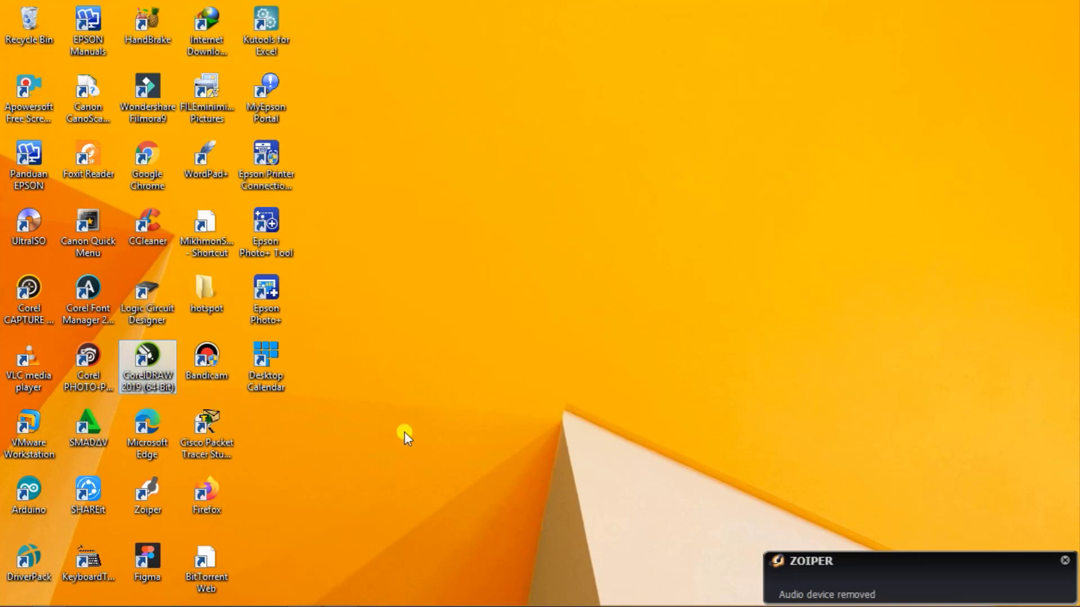
Launch CorelDRAW 2019 and create a new blank A4 portrait document.
mouse_move(400, 603)
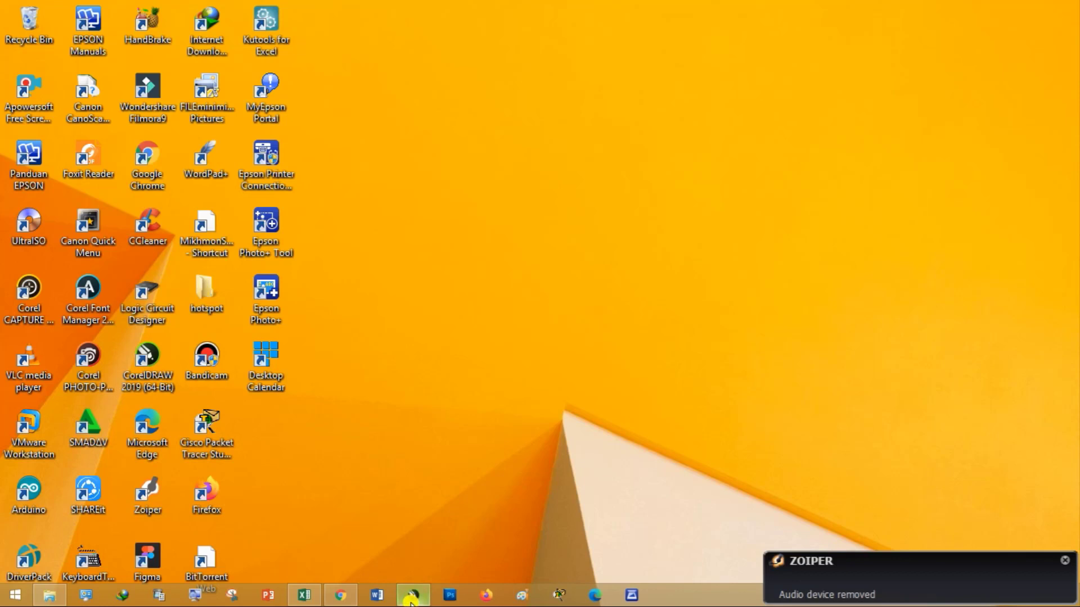
click(412, 600)
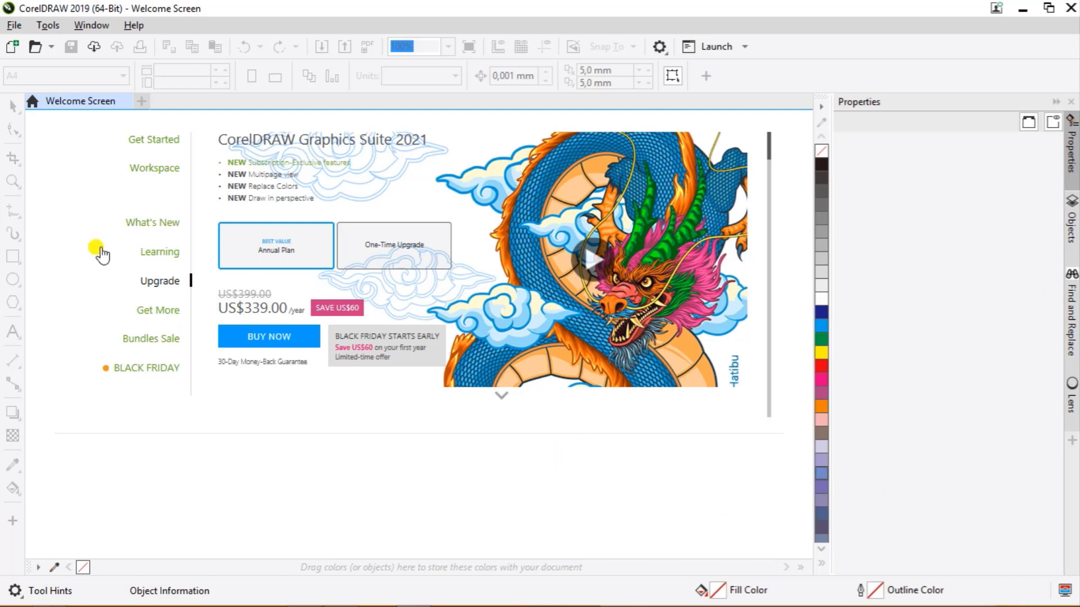
click(11, 51)
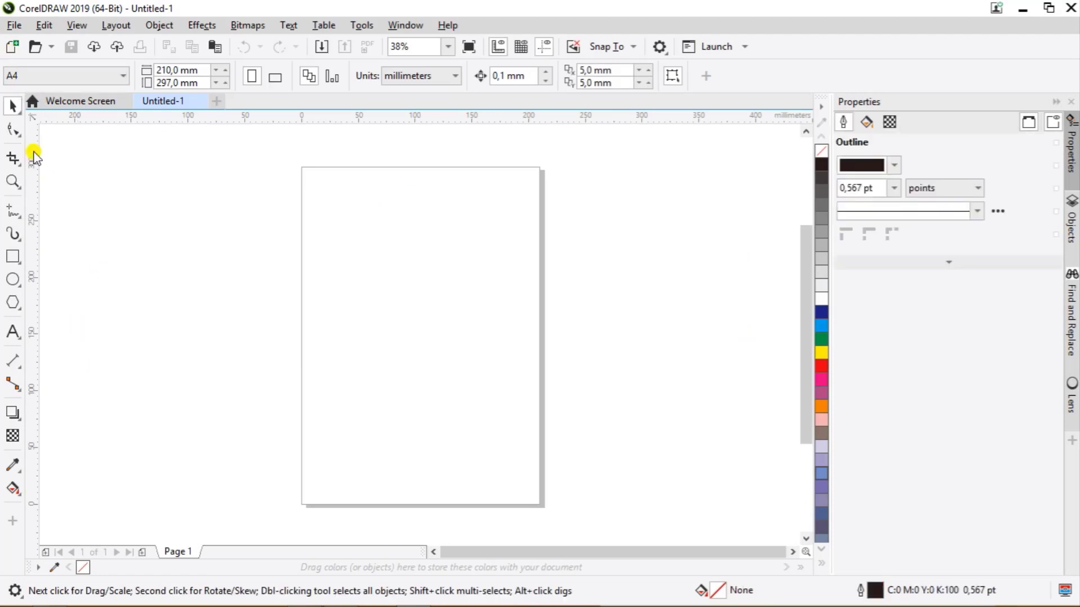
Start the Windows Magnifier and raise the screen magnification by one level.
mouse_move(158, 600)
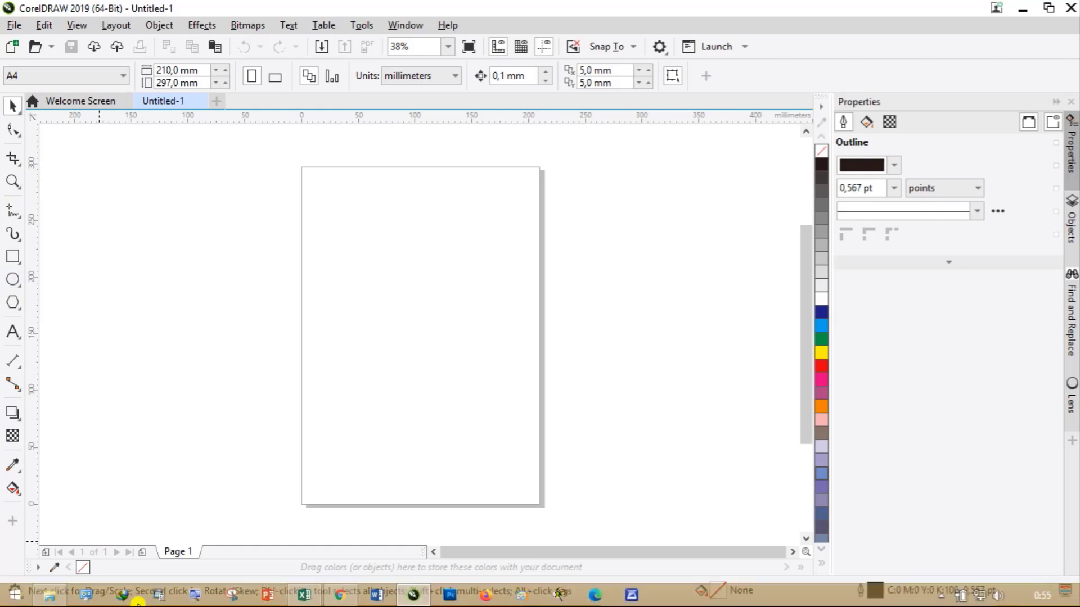
click(198, 597)
click(198, 598)
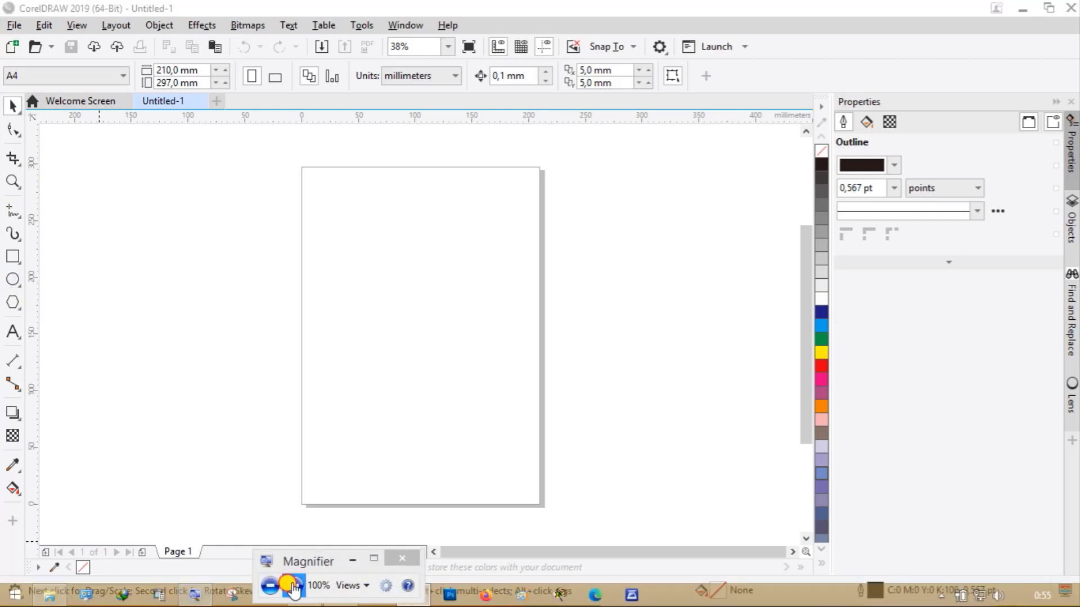
click(293, 585)
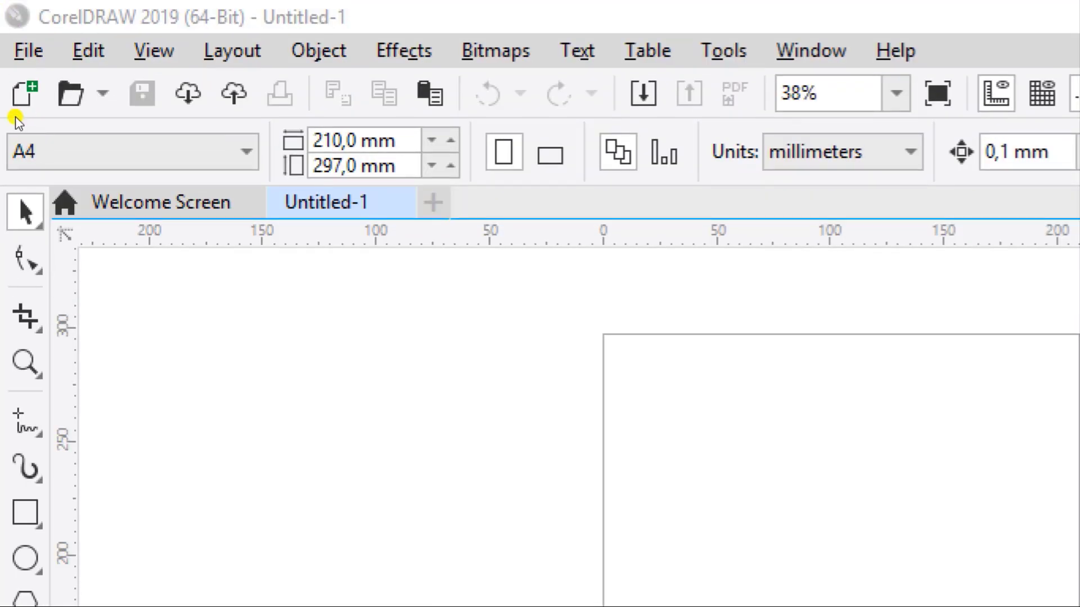
click(25, 257)
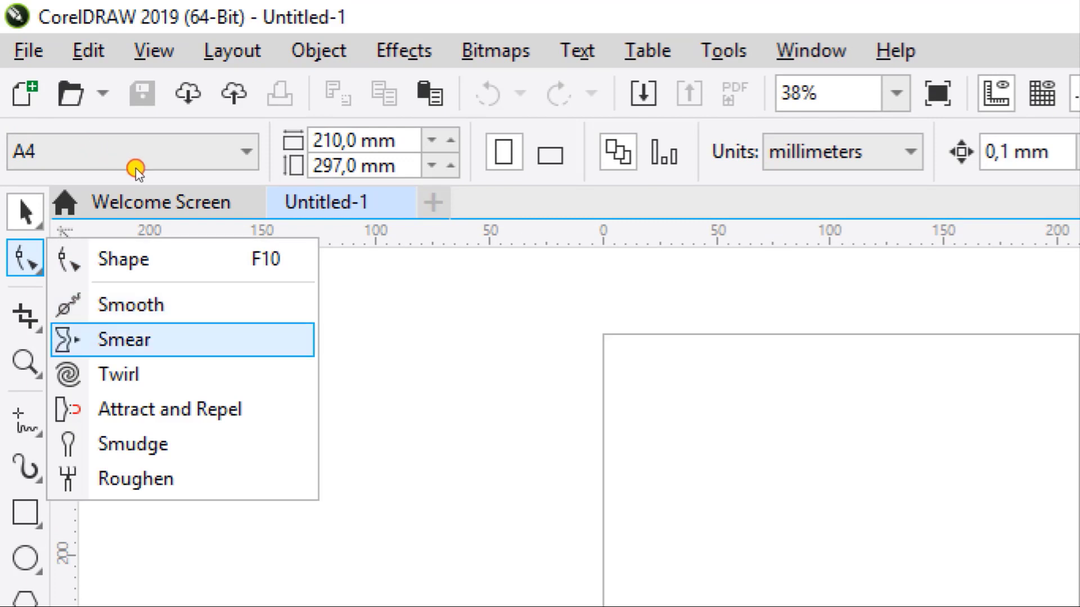
click(238, 178)
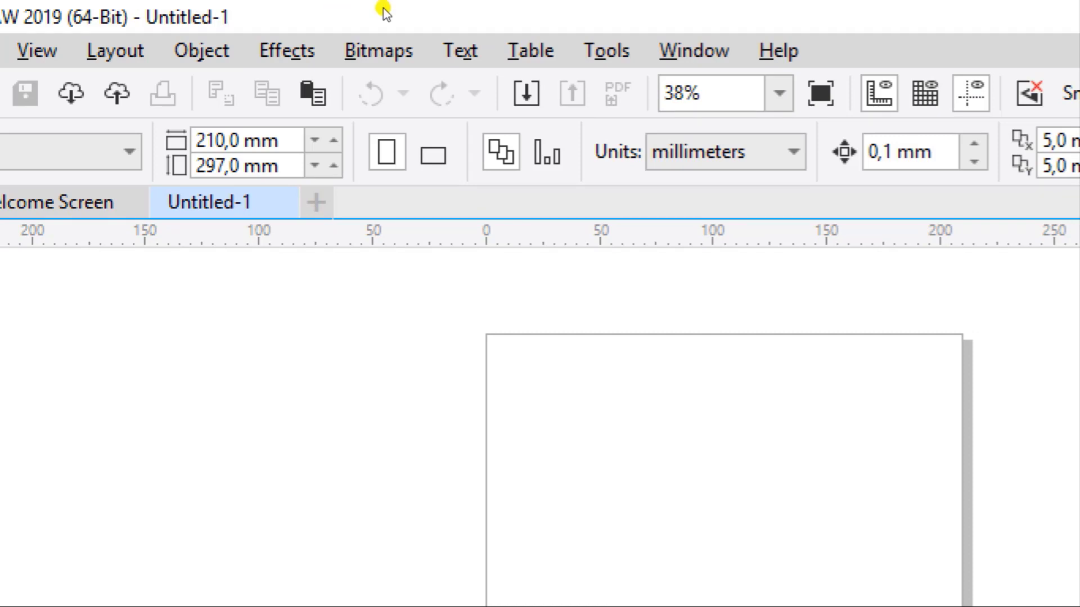
key(alt+w)
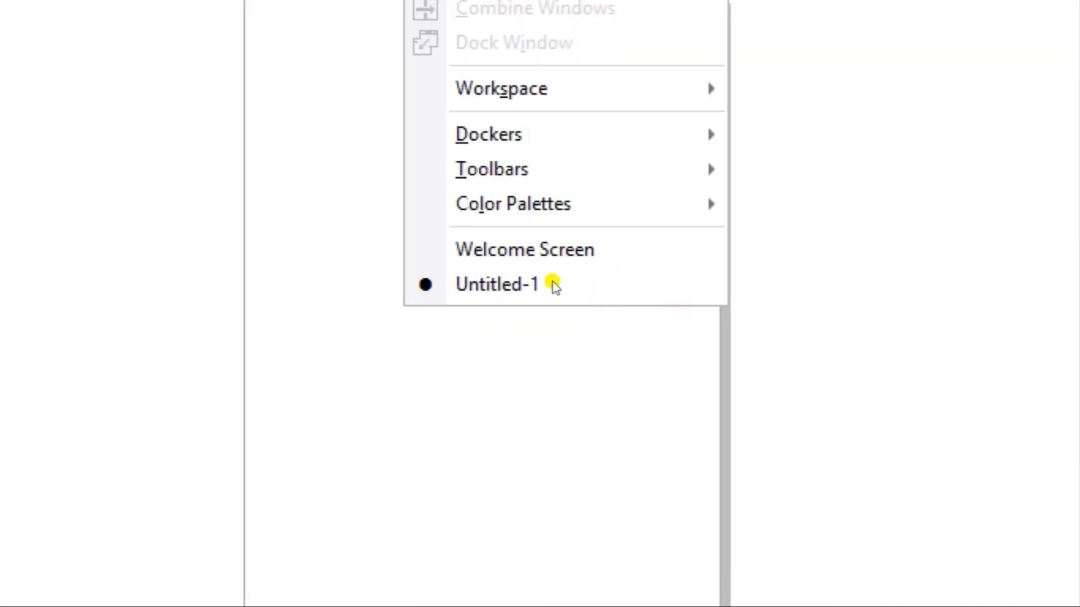
mouse_move(521, 170)
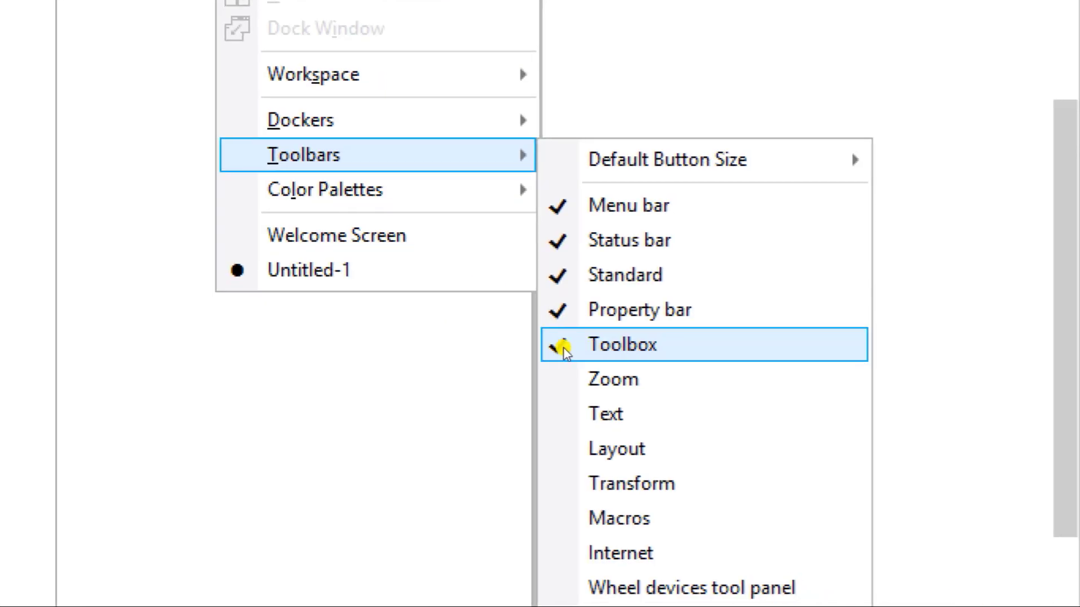
click(134, 264)
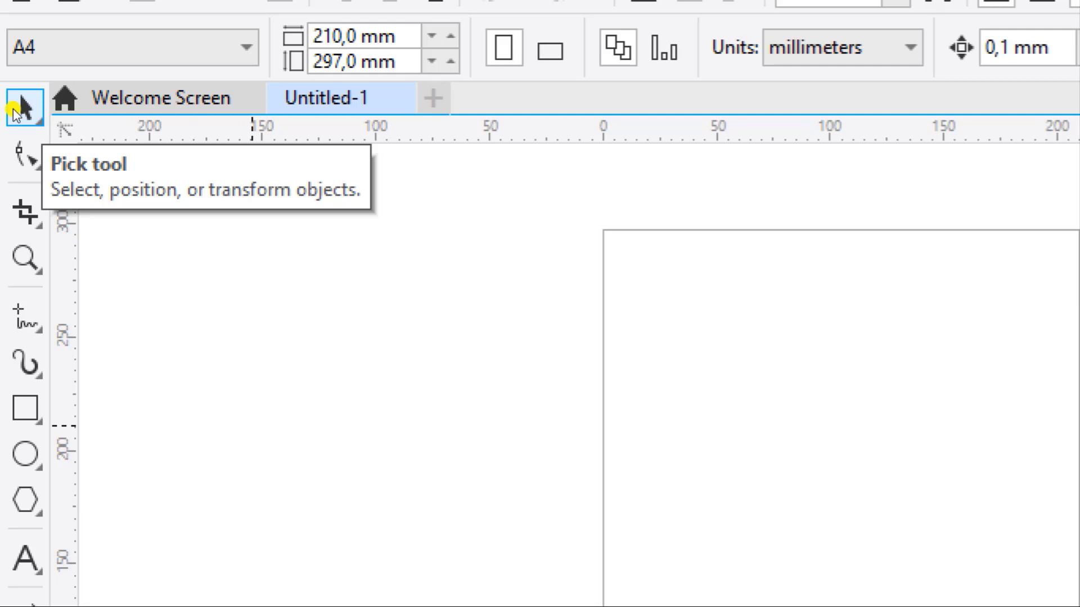
Draw a rectangle about 129 mm wide and 104 mm high with the Rectangle tool, beside the page's upper-left edge.
key(i)
key(F7)
key(F6)
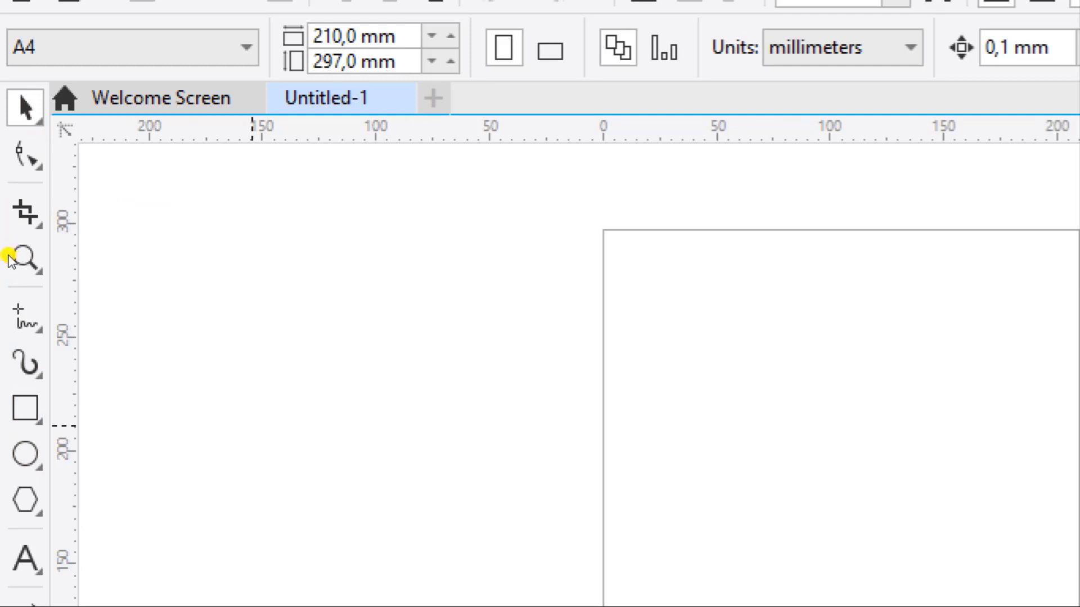
key(F6)
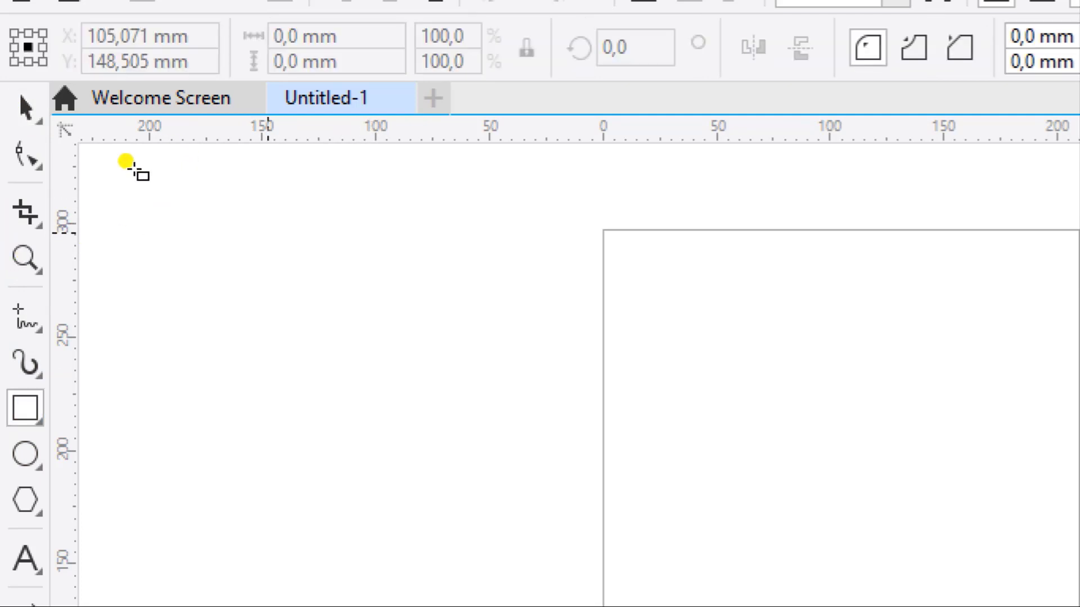
drag(132, 170, 272, 289)
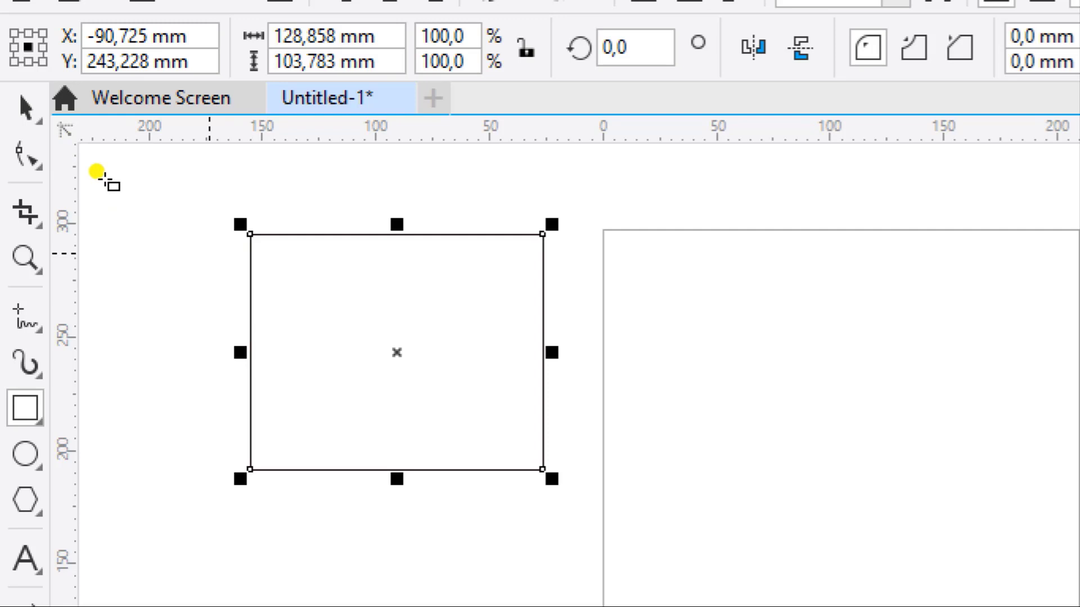
Move the rectangle onto the page with the Pick tool, centred at about X 108 mm and Y 198 mm.
click(20, 107)
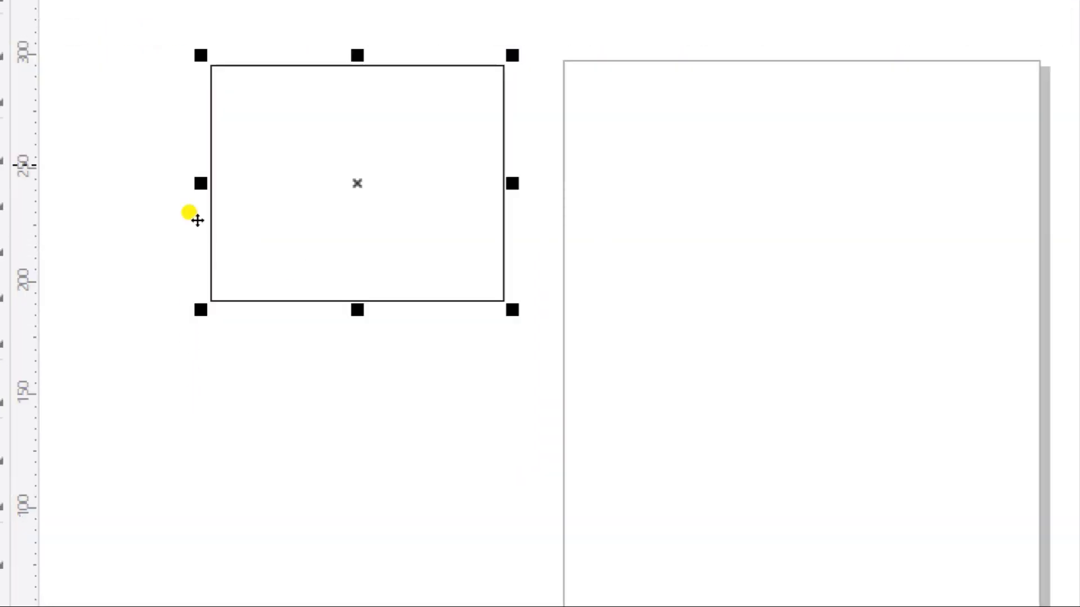
click(219, 335)
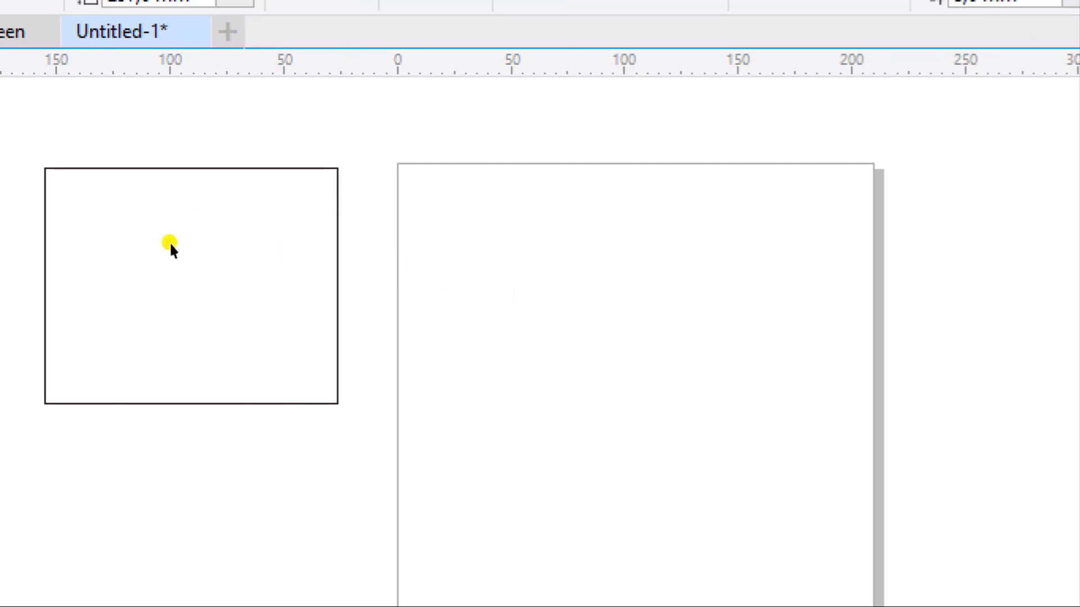
click(190, 222)
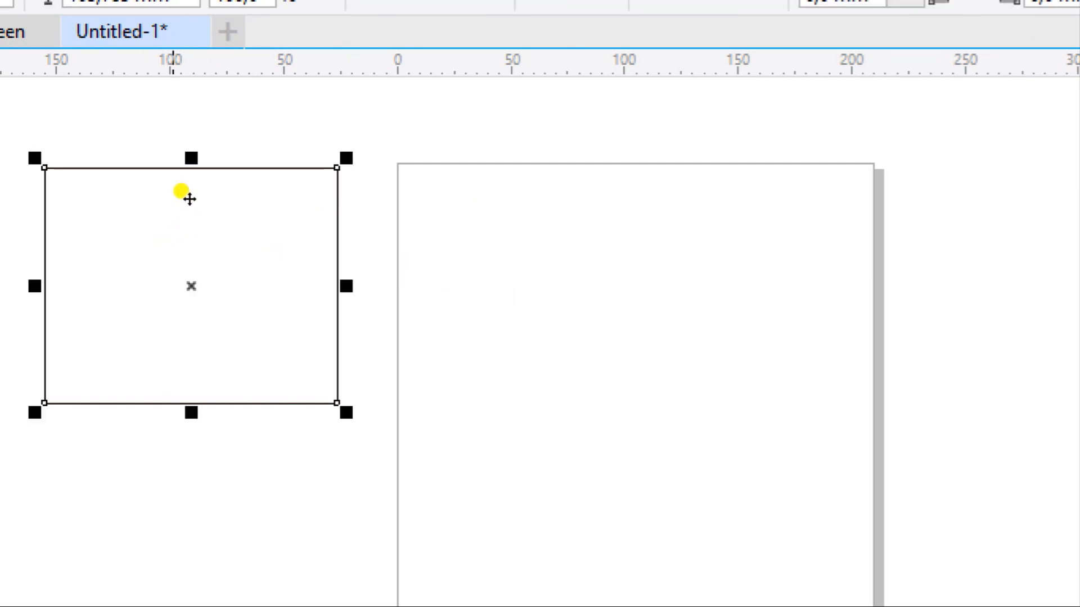
click(140, 179)
drag(149, 185, 374, 235)
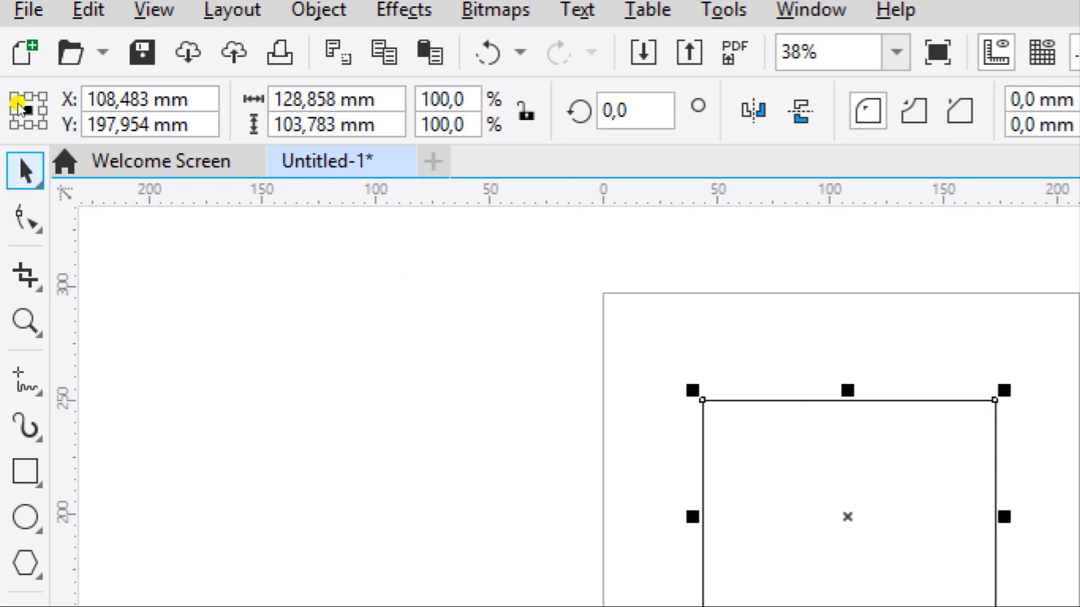
Convert the rectangle to curves and activate the Shape tool for editing its nodes.
click(24, 218)
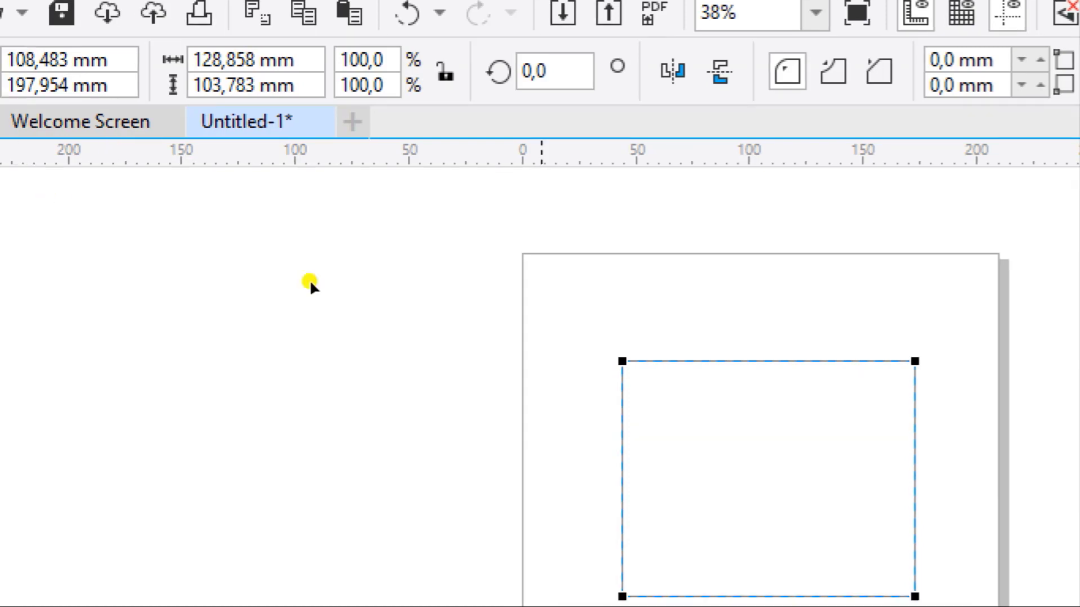
right_click(401, 277)
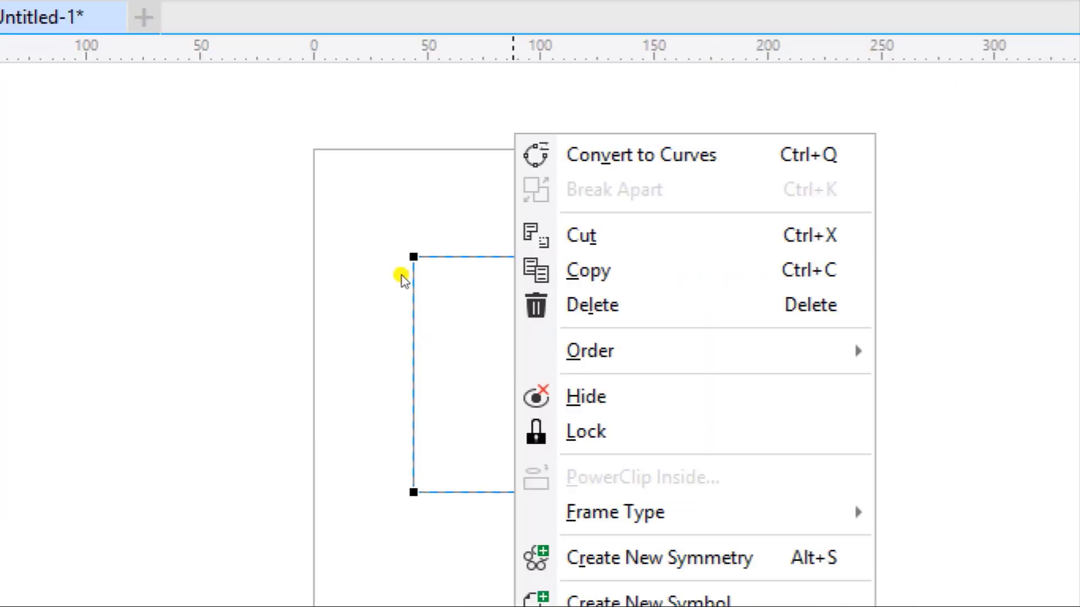
click(517, 169)
key(F10)
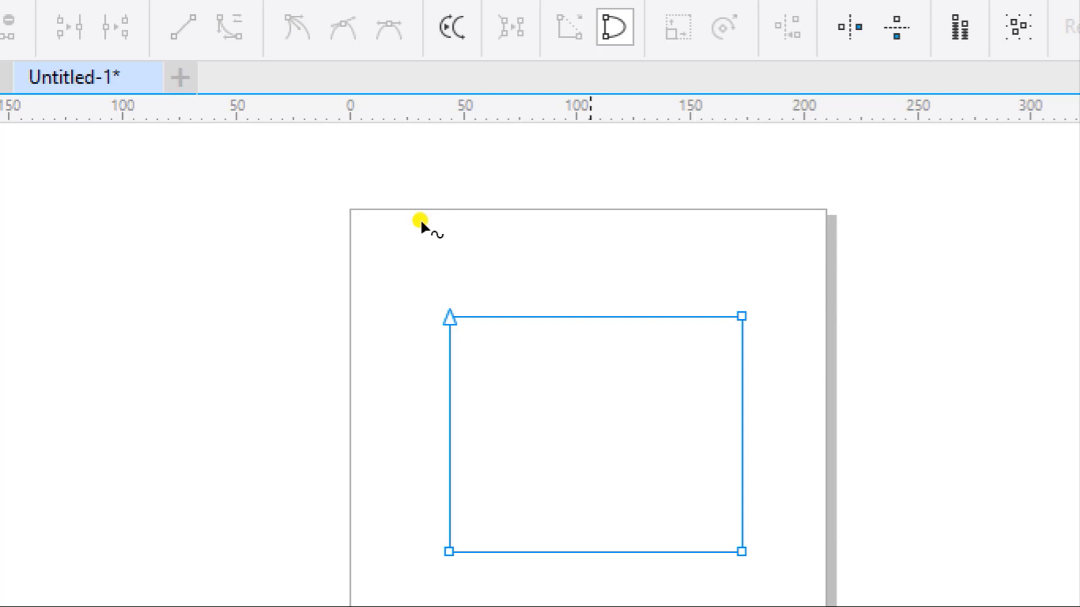
Convert the rectangle's top edge to a curve segment and bend it upward into an arch.
click(589, 316)
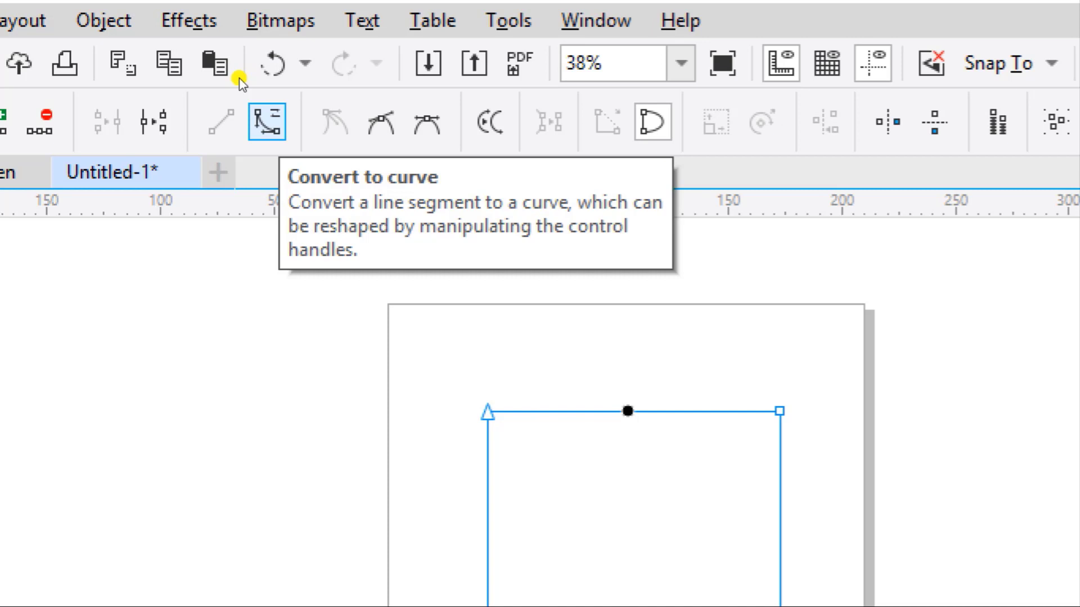
click(267, 122)
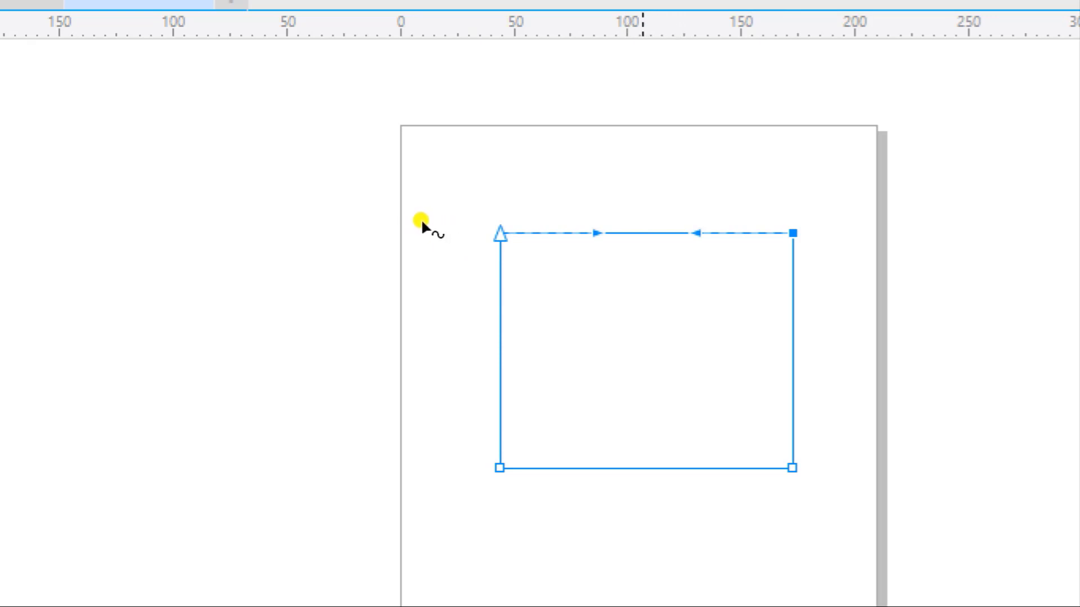
drag(422, 223, 422, 195)
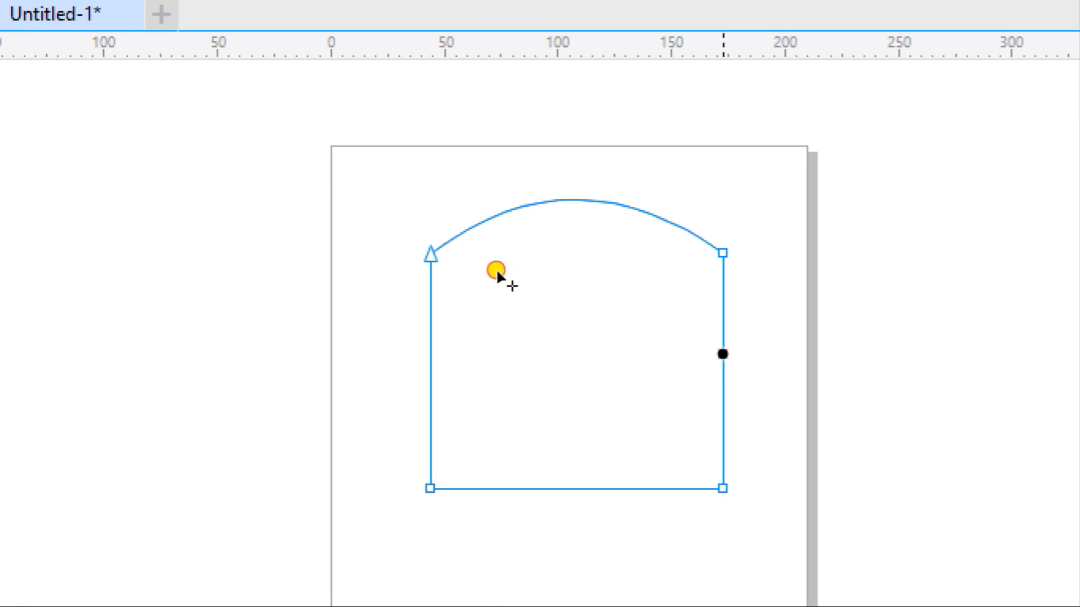
Try moving the shape's right edge outward past the page border, and undo the move.
mouse_move(497, 272)
mouse_down()
mouse_move(536, 274)
mouse_move(591, 252)
mouse_move(595, 263)
mouse_move(593, 253)
mouse_move(559, 276)
mouse_up()
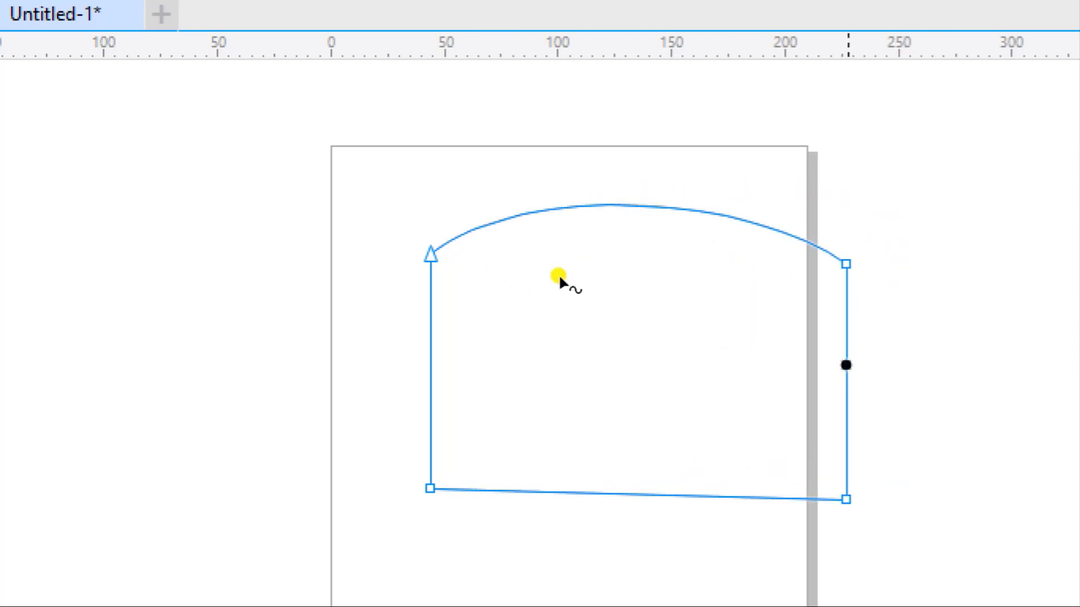
key(ctrl+z)
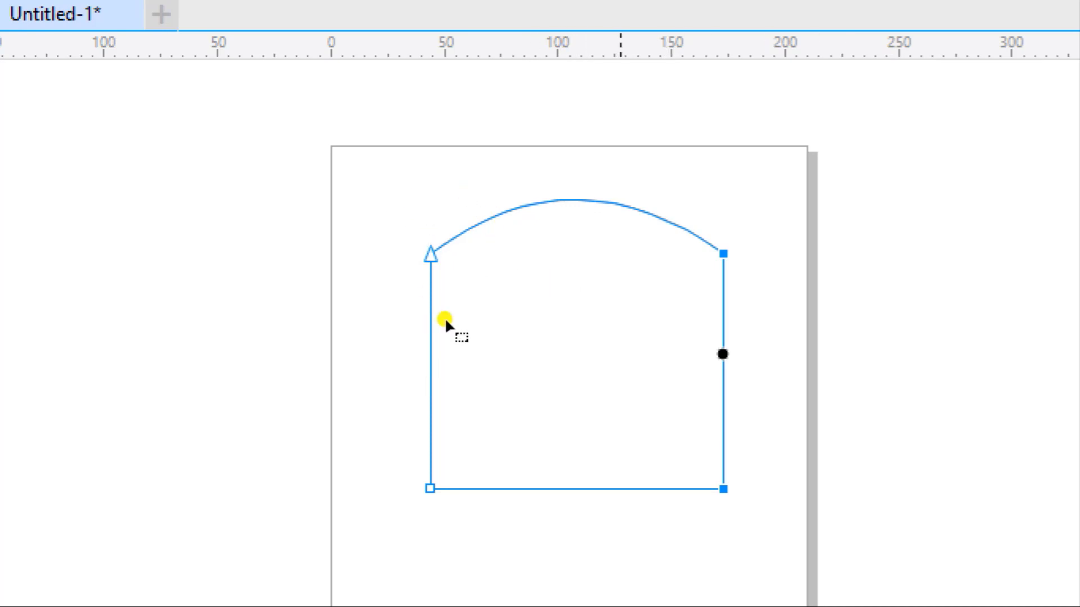
Break the outline at the middle of its bottom edge and pull the new end nodes down about 20 mm into a point.
click(425, 339)
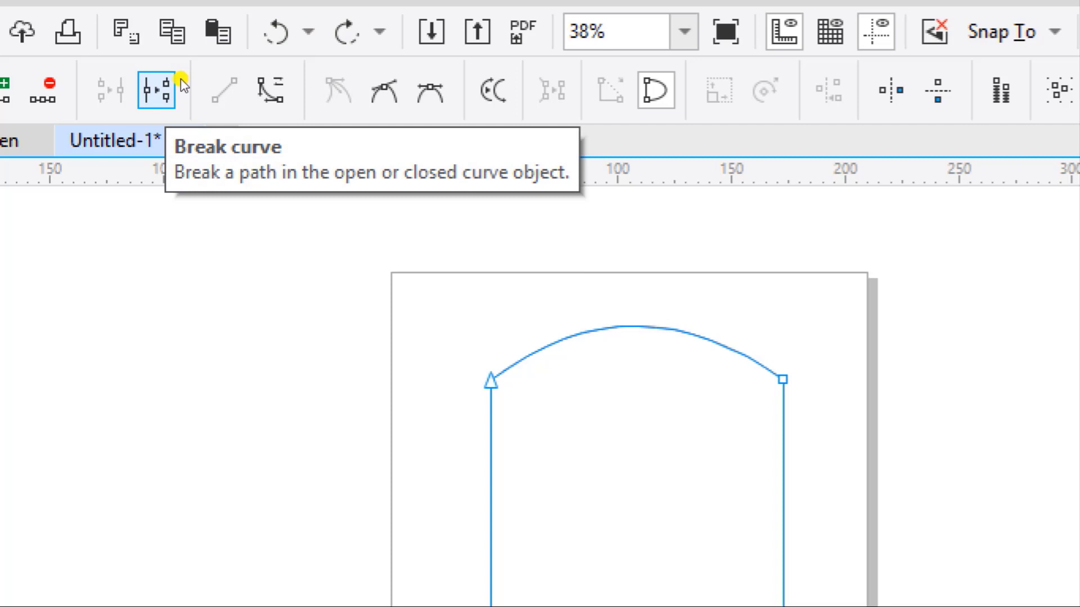
click(181, 79)
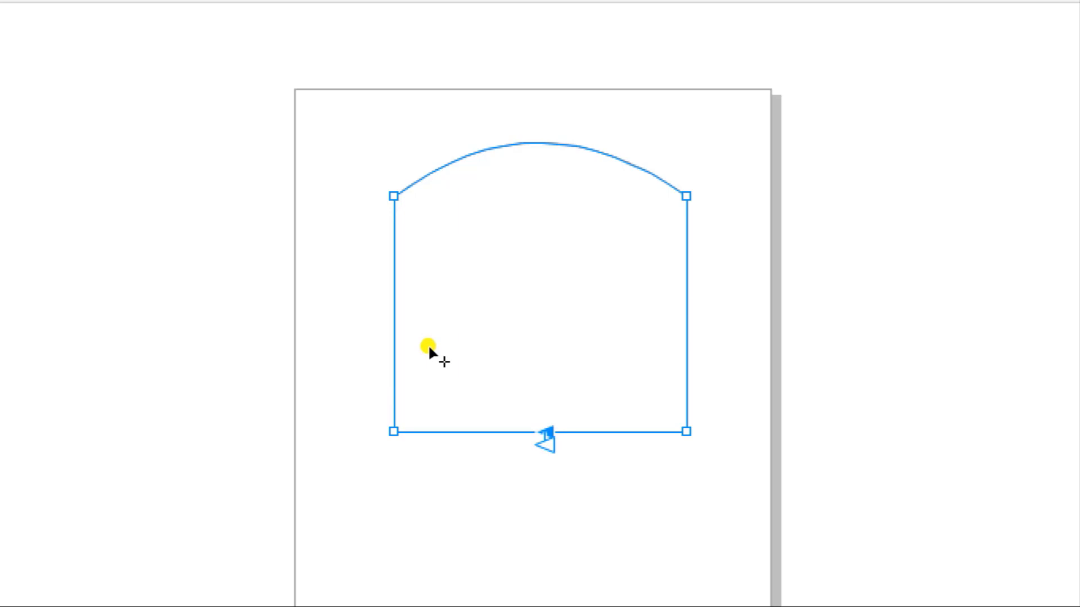
mouse_move(428, 346)
mouse_down()
mouse_move(444, 366)
mouse_move(430, 366)
mouse_move(430, 342)
mouse_move(414, 357)
mouse_move(432, 366)
mouse_up()
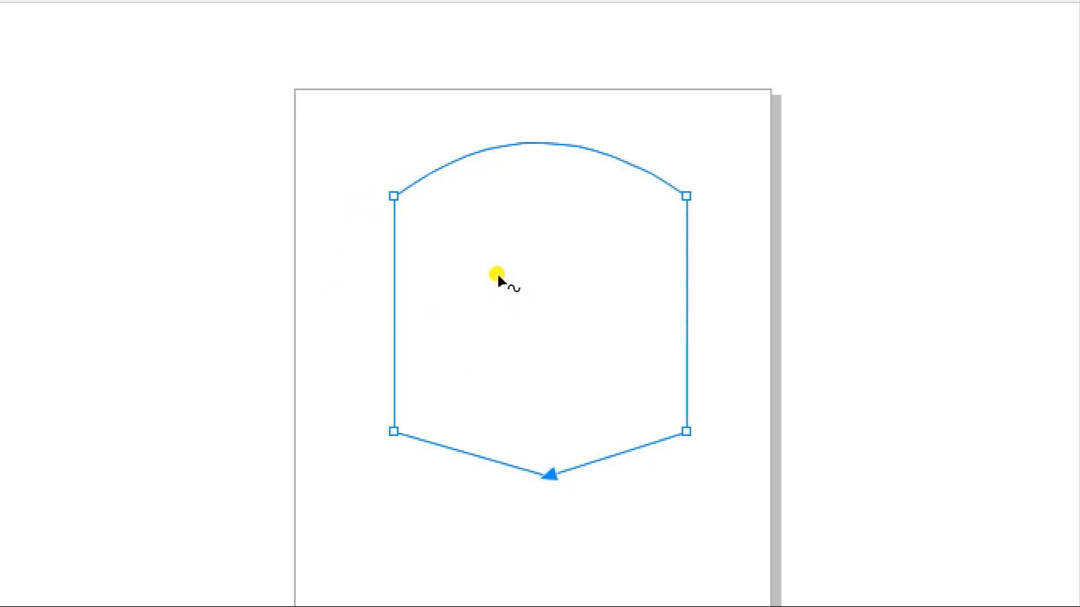
Try breaking the outline at the middle of its right edge, and undo the break.
click(686, 305)
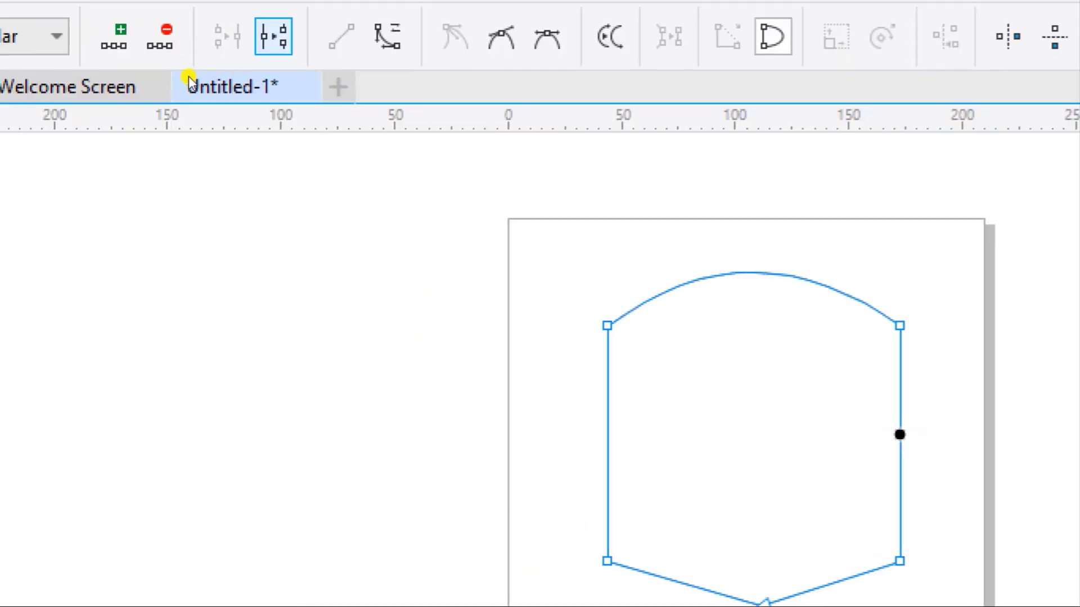
click(274, 37)
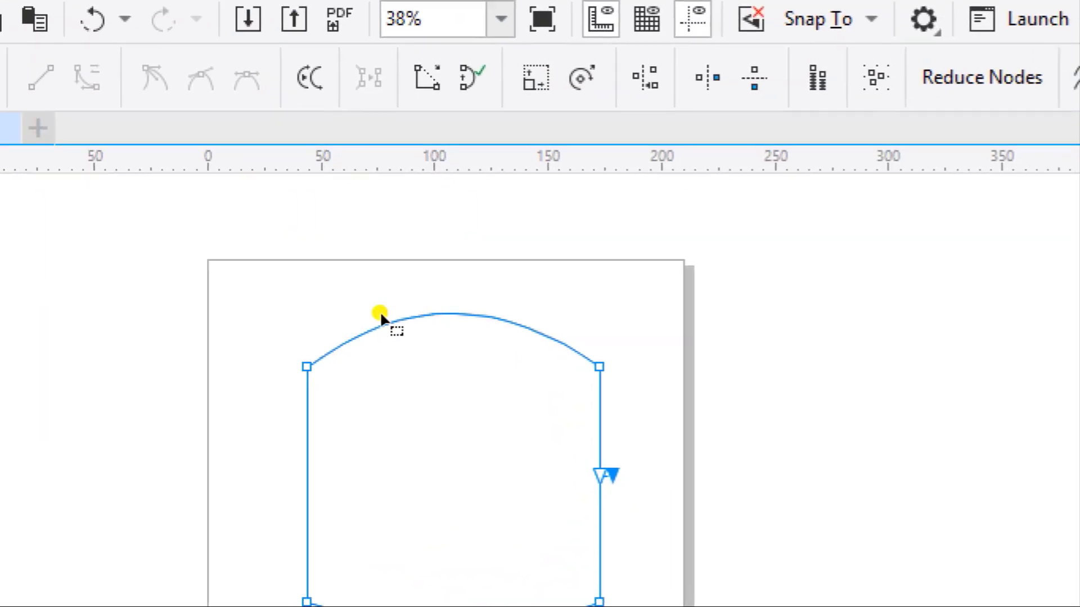
click(573, 416)
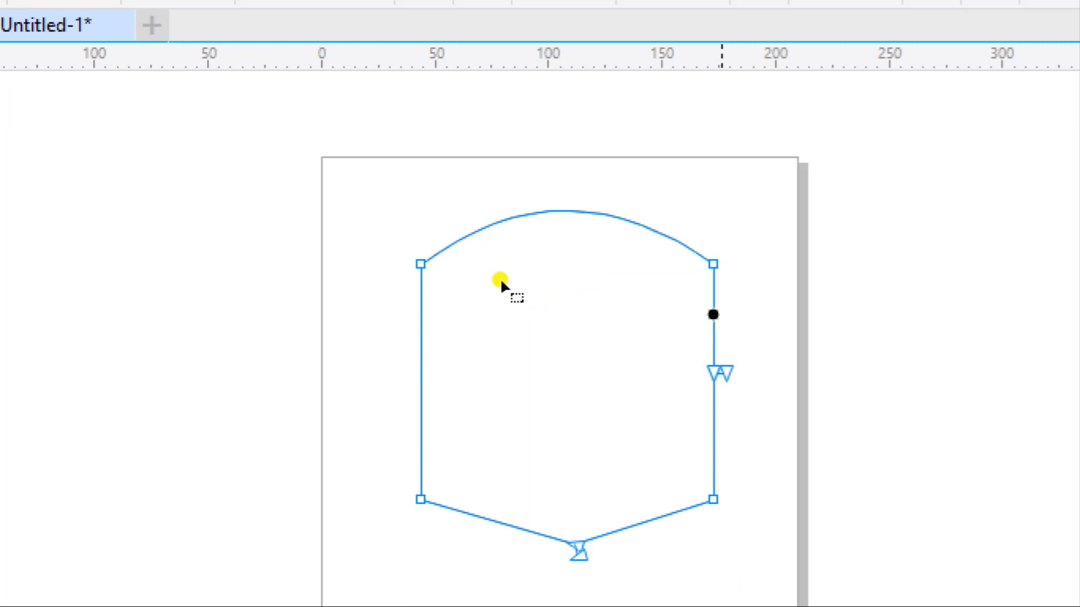
key(ctrl+z)
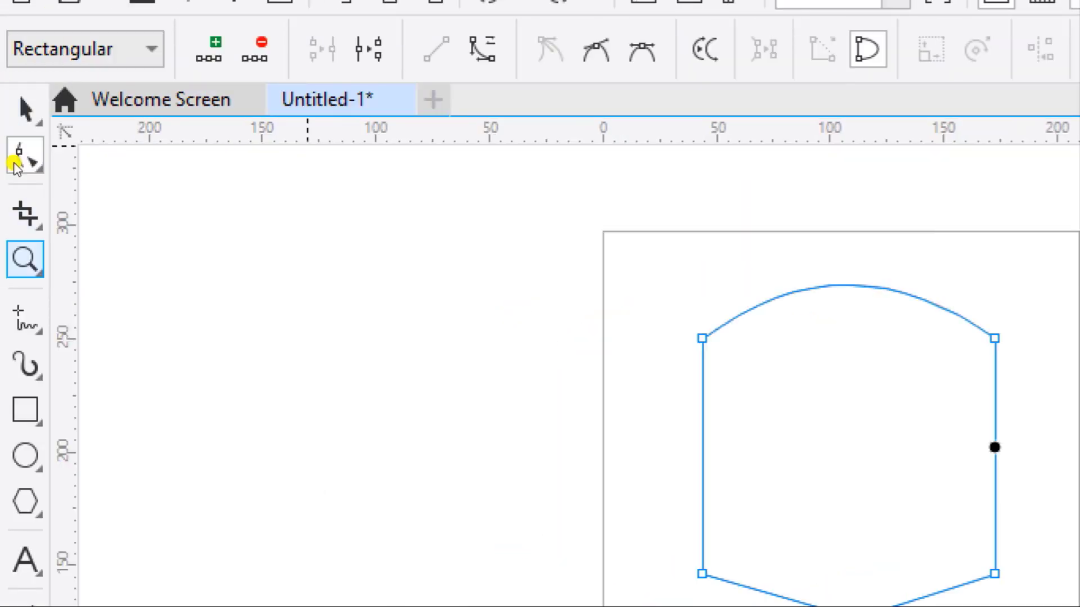
Draw a rectangle about 95 by 60 mm in the empty area left of the page.
click(15, 104)
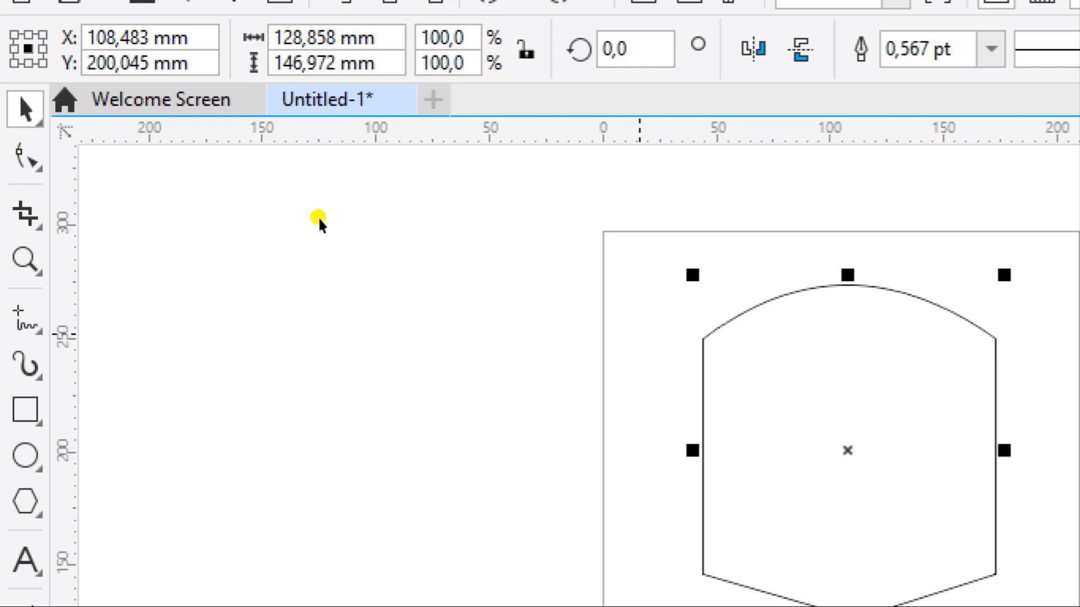
click(25, 213)
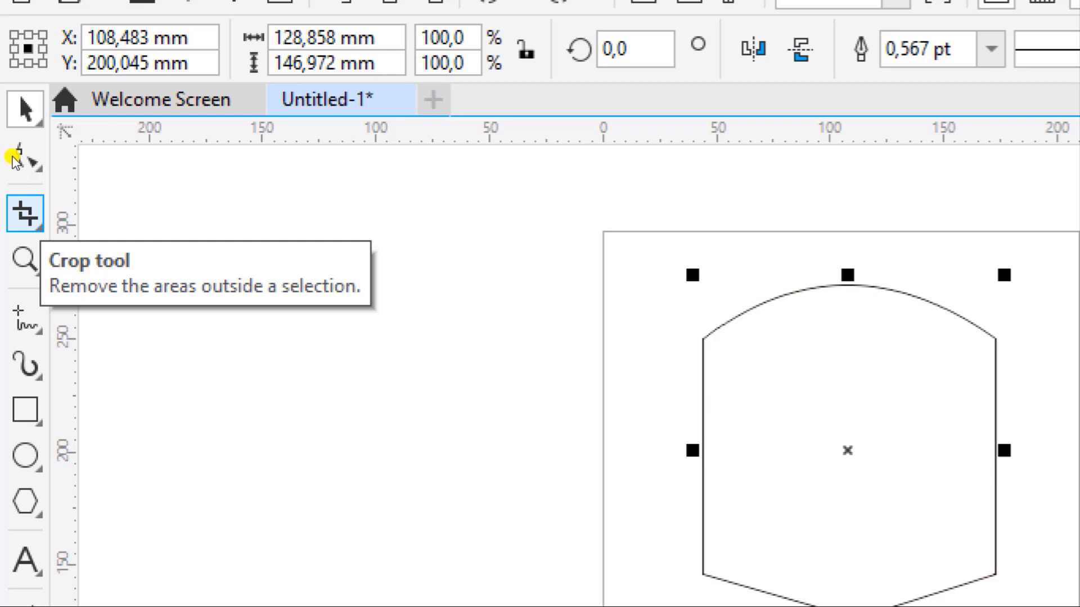
click(182, 268)
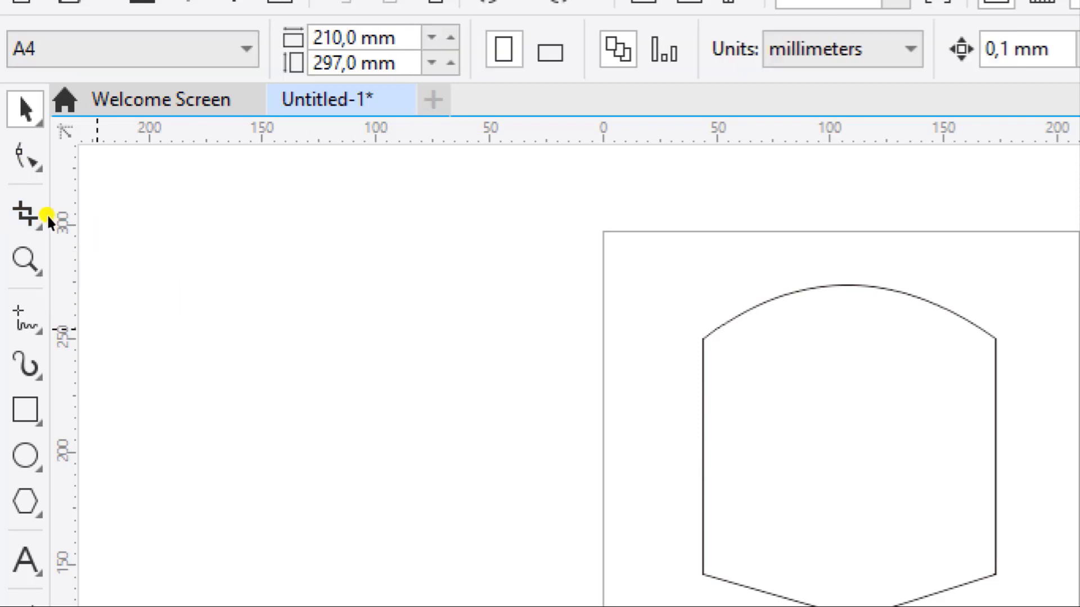
key(F6)
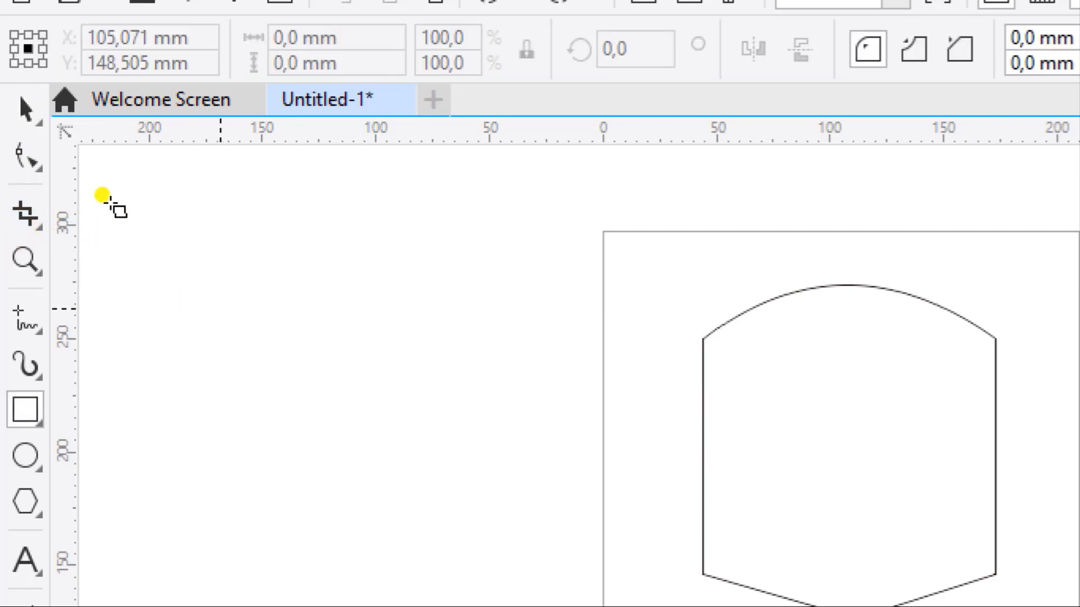
mouse_move(218, 288)
mouse_down()
mouse_move(321, 405)
mouse_move(433, 423)
mouse_up()
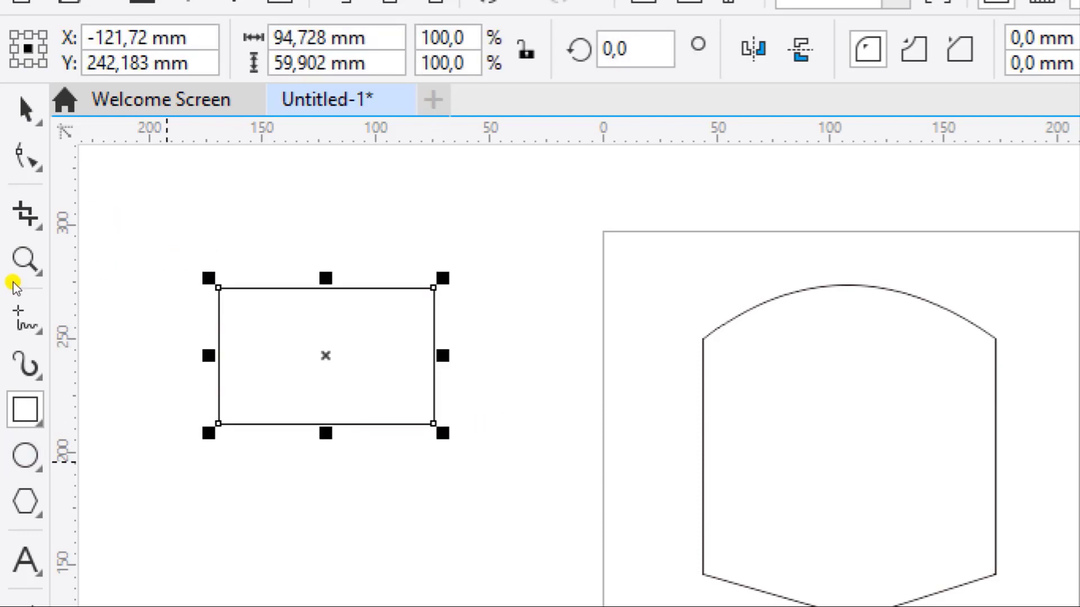
Draw a perfect circle about 72 mm in diameter overlapping the new rectangle's upper-right corner.
click(25, 456)
drag(324, 228, 487, 401)
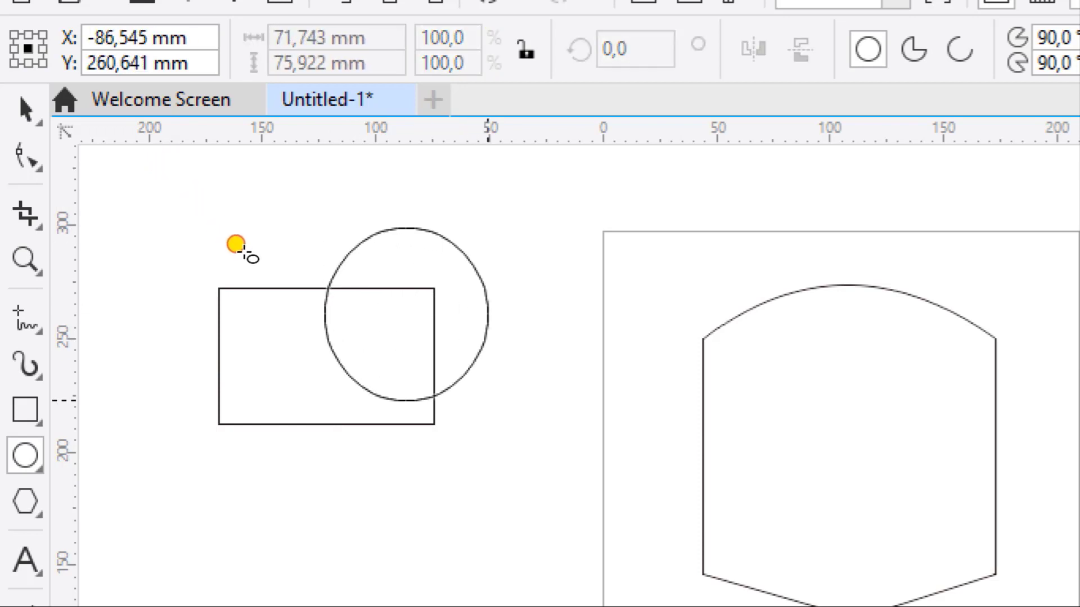
drag(236, 244, 196, 247)
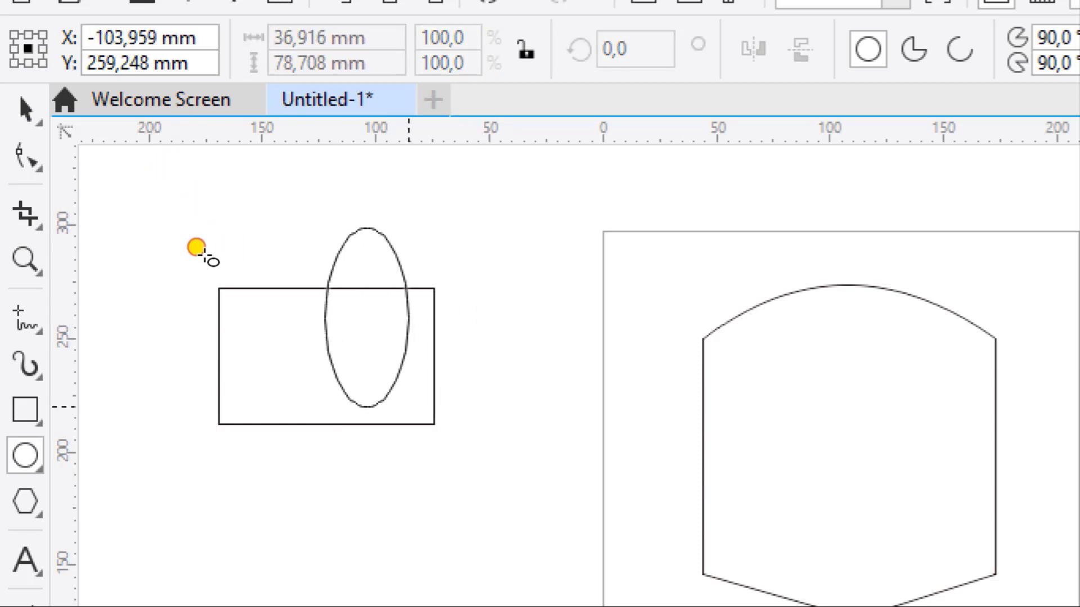
drag(196, 247, 197, 247)
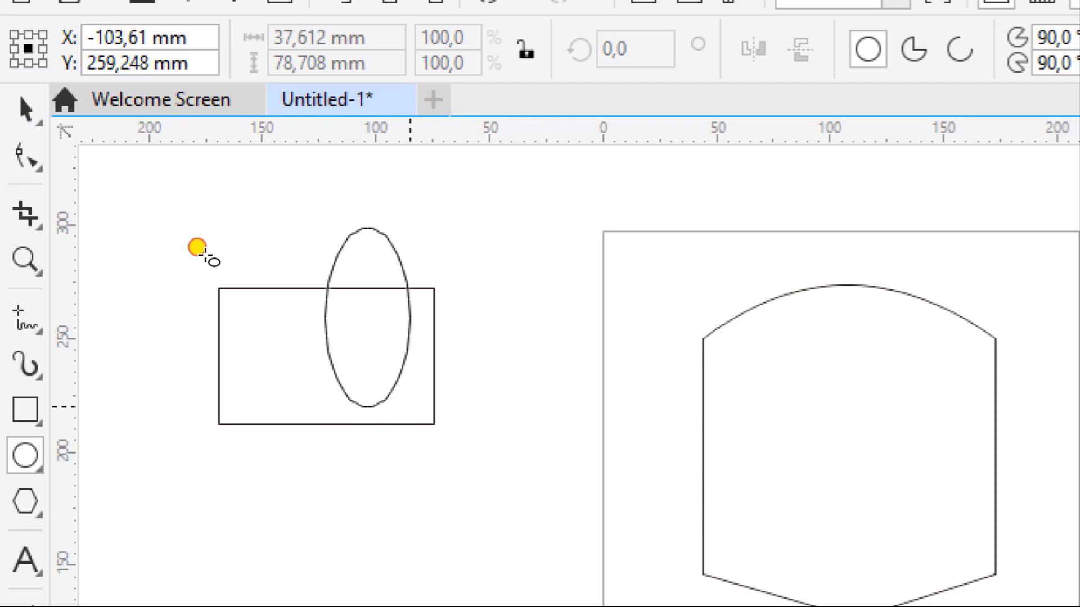
drag(197, 247, 220, 223)
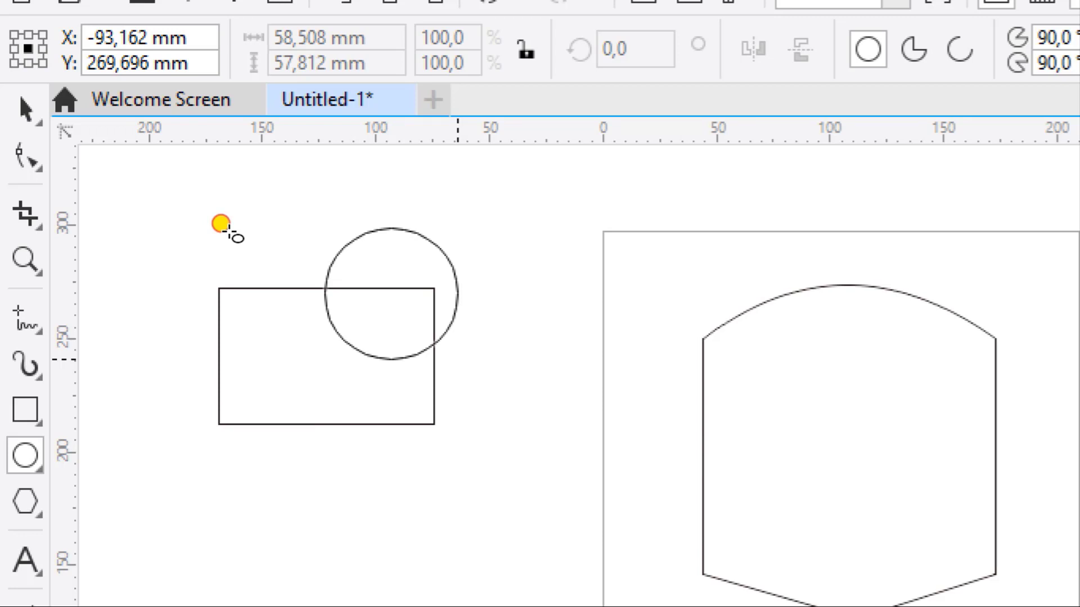
drag(220, 224, 201, 230)
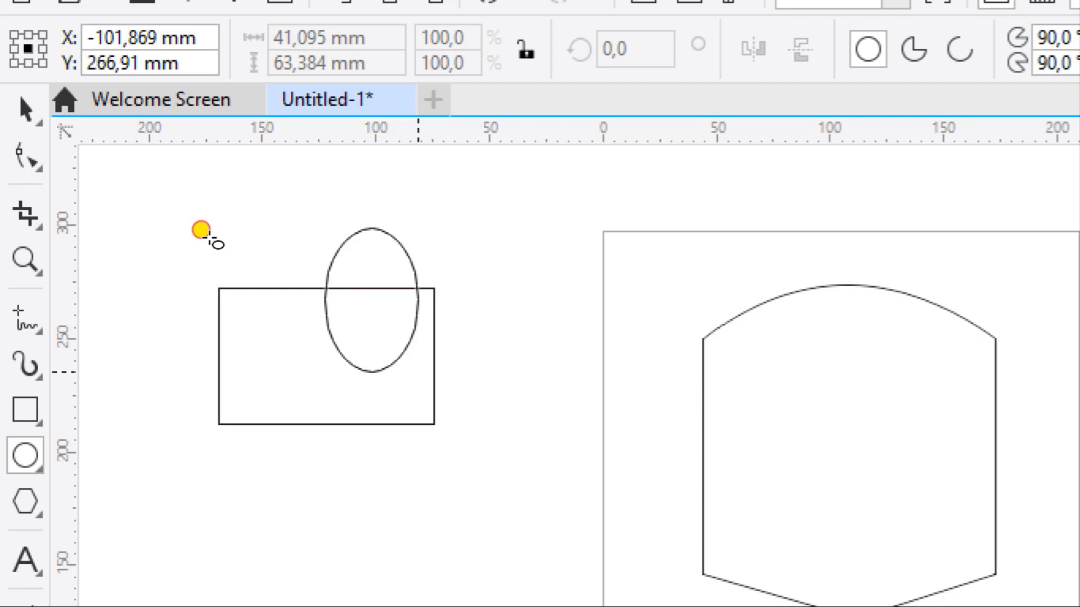
drag(202, 231, 202, 231)
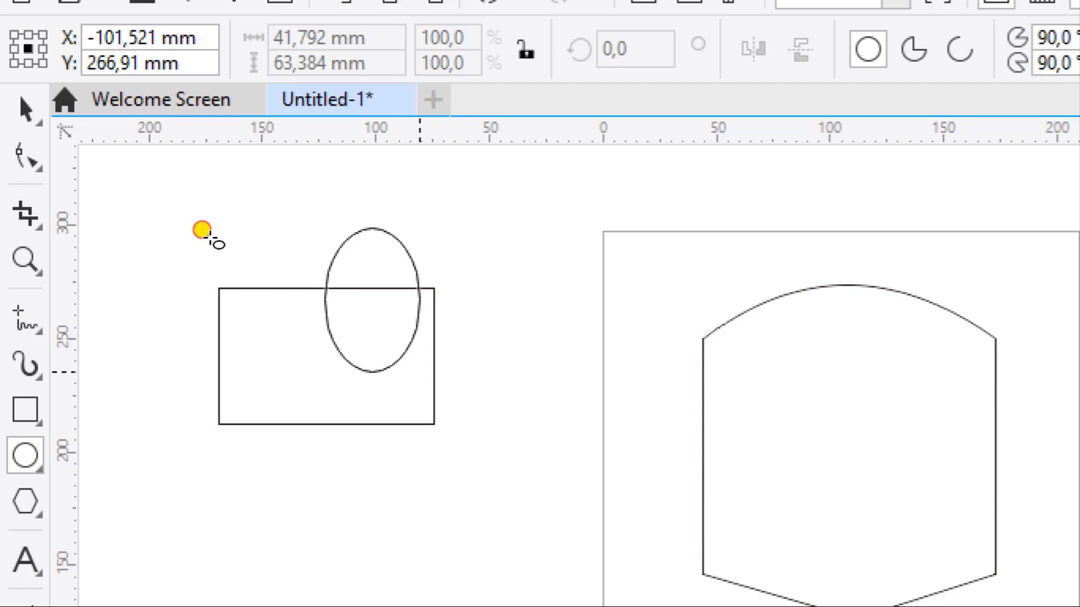
key(ctrl)
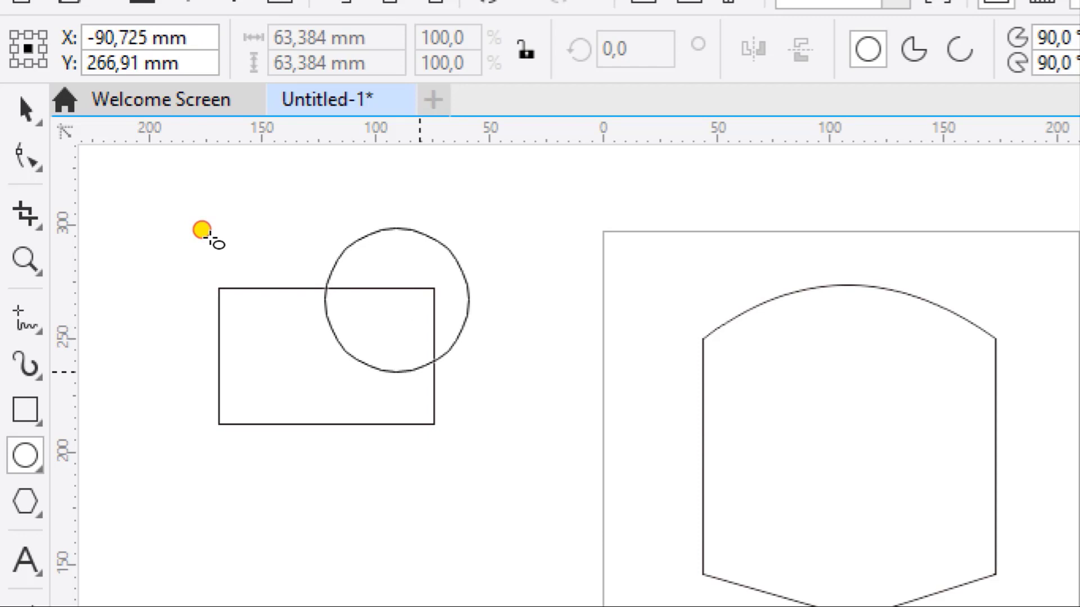
mouse_move(201, 231)
mouse_down()
mouse_move(280, 316)
mouse_move(207, 241)
mouse_up()
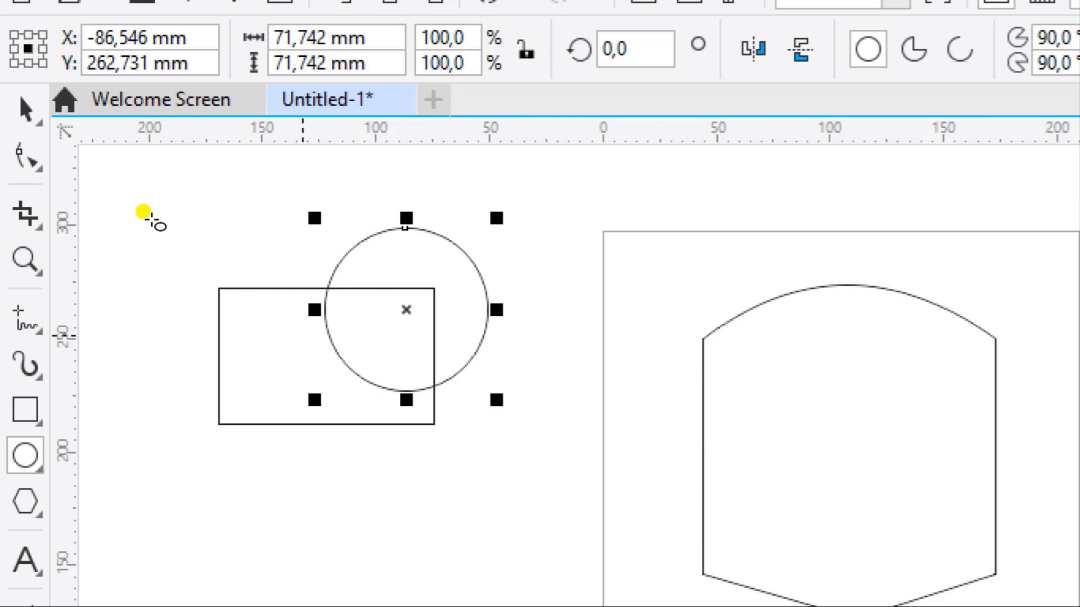
Move the circle so its centre sits on the midpoint of the rectangle's right edge, and deselect it.
click(12, 107)
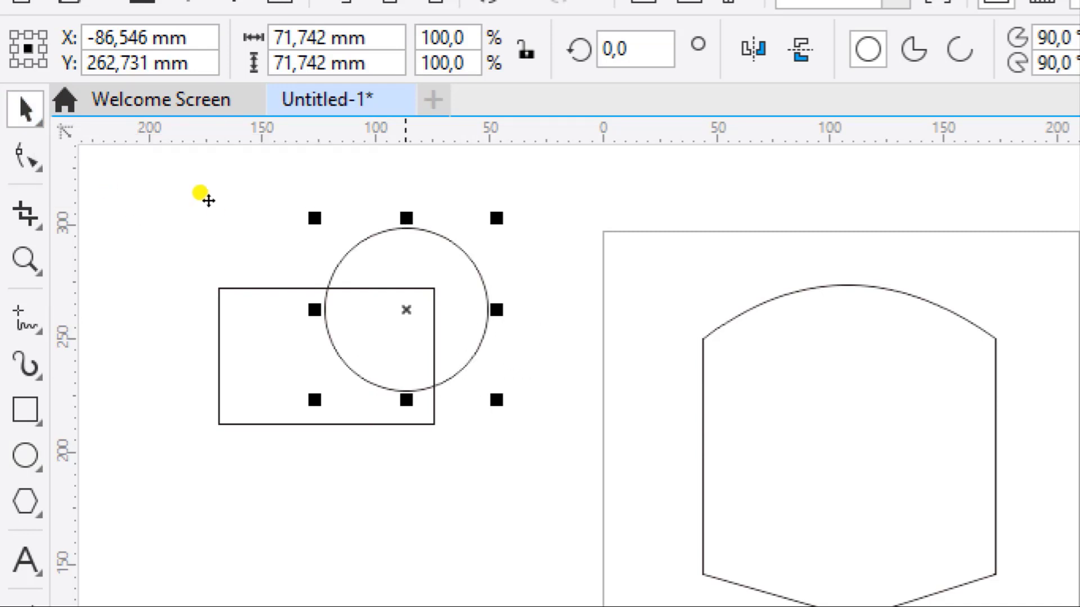
drag(405, 308, 435, 372)
drag(217, 231, 217, 231)
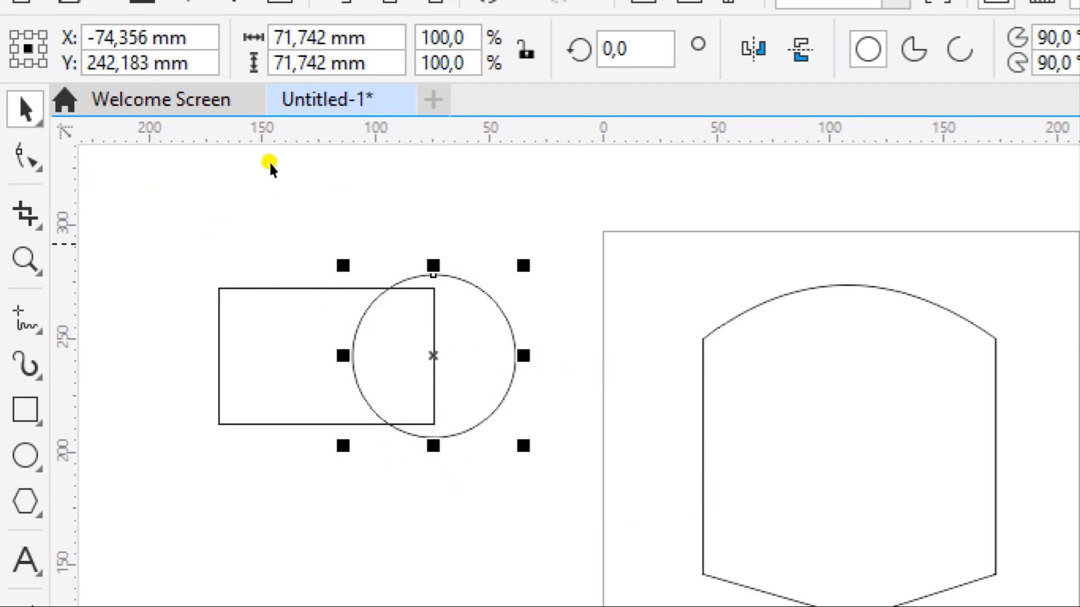
click(247, 166)
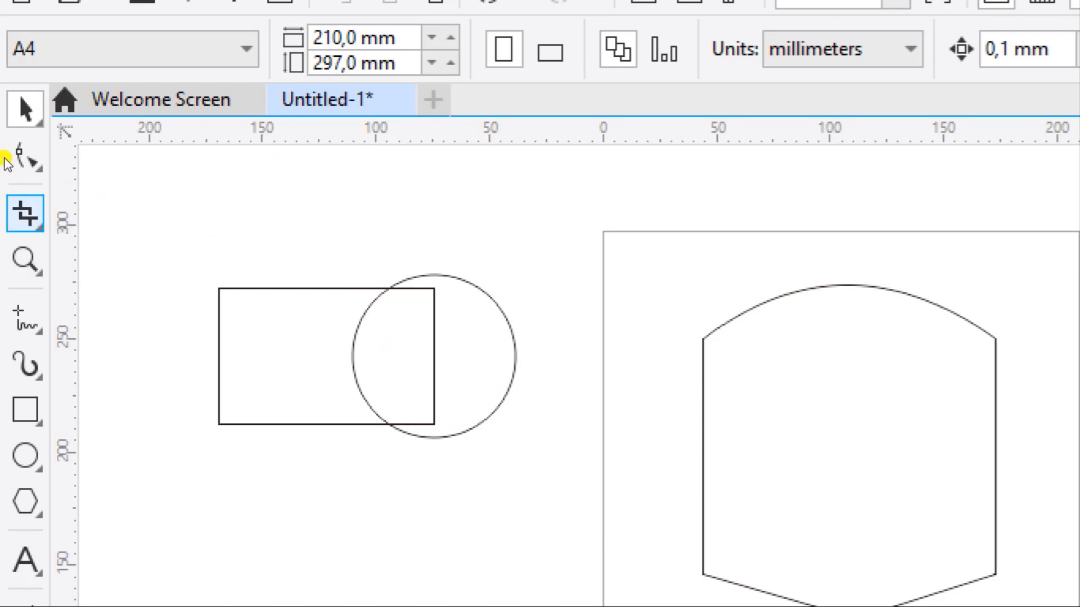
Crop the drawing to an area about 141 by 85 mm enclosing only the rectangle and circle.
click(25, 214)
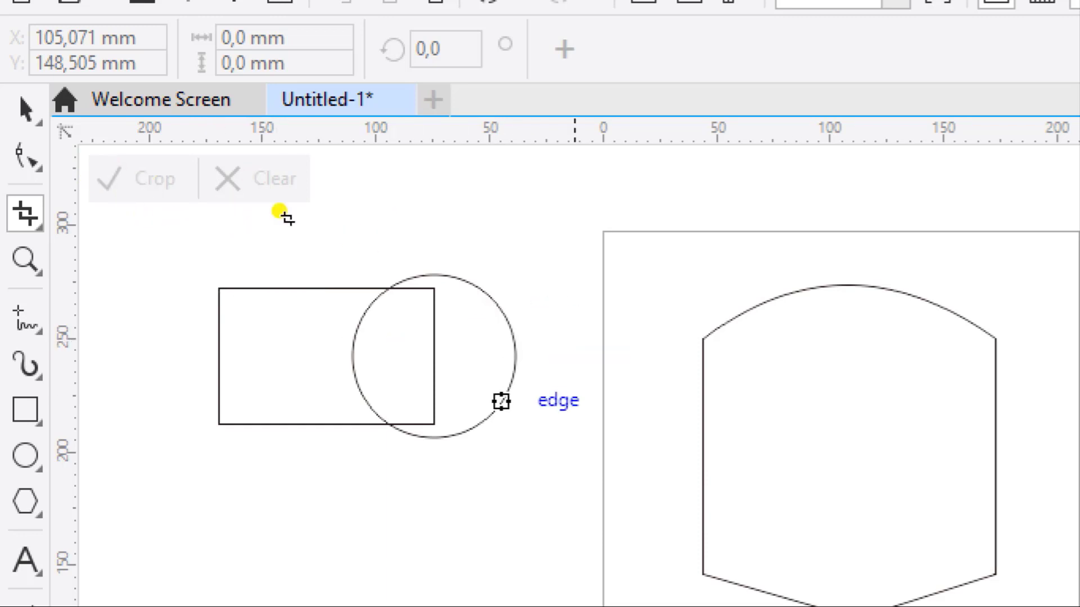
drag(95, 174, 257, 272)
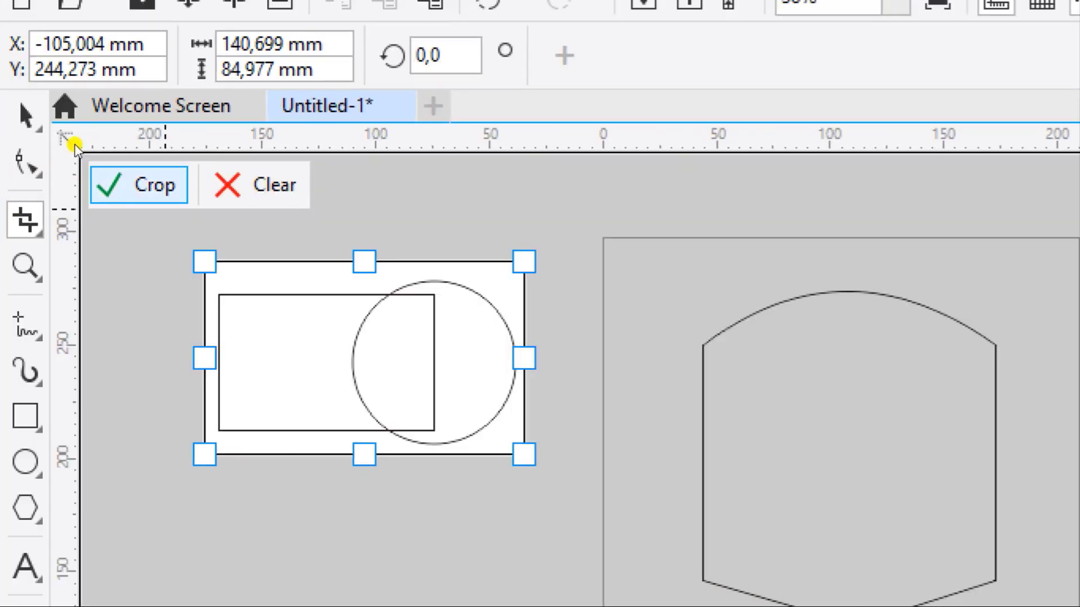
key(Escape)
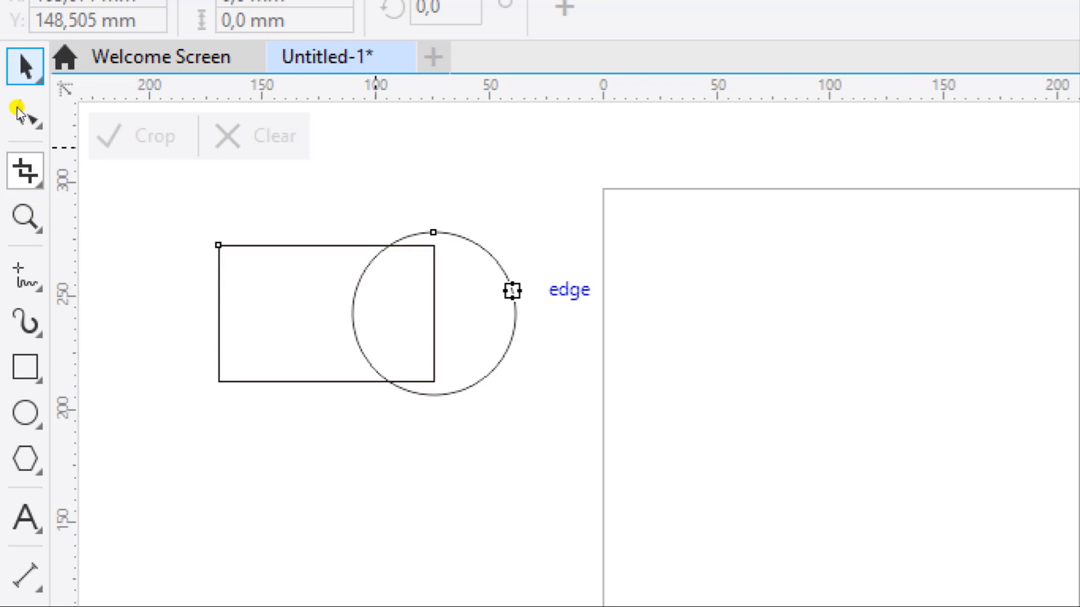
double_click(26, 67)
click(92, 209)
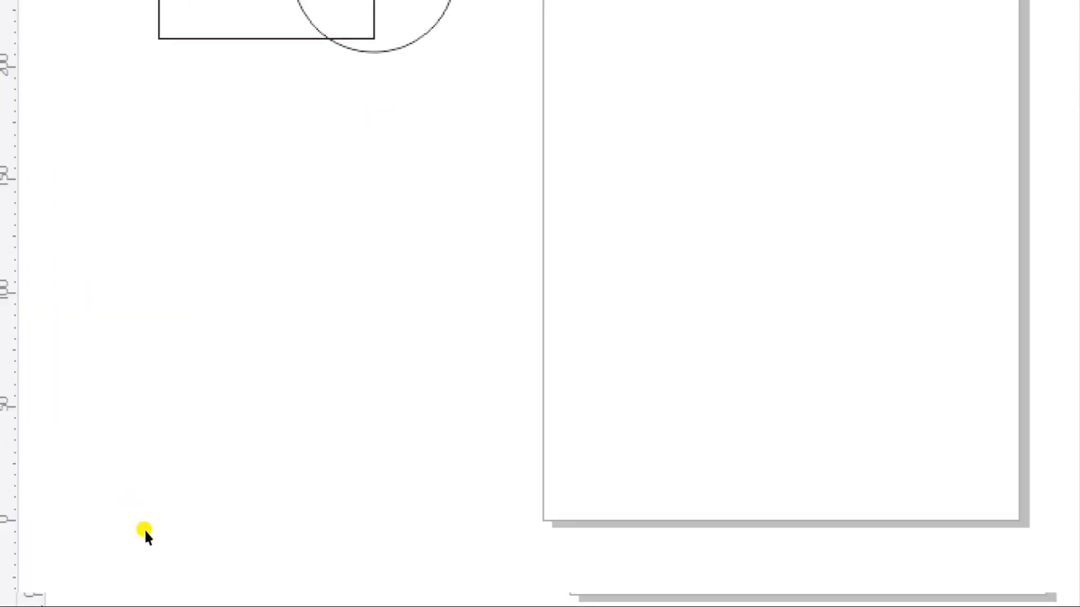
Switch to Magnifier, reduce the screen magnification to 100%, and minimize its window.
click(185, 597)
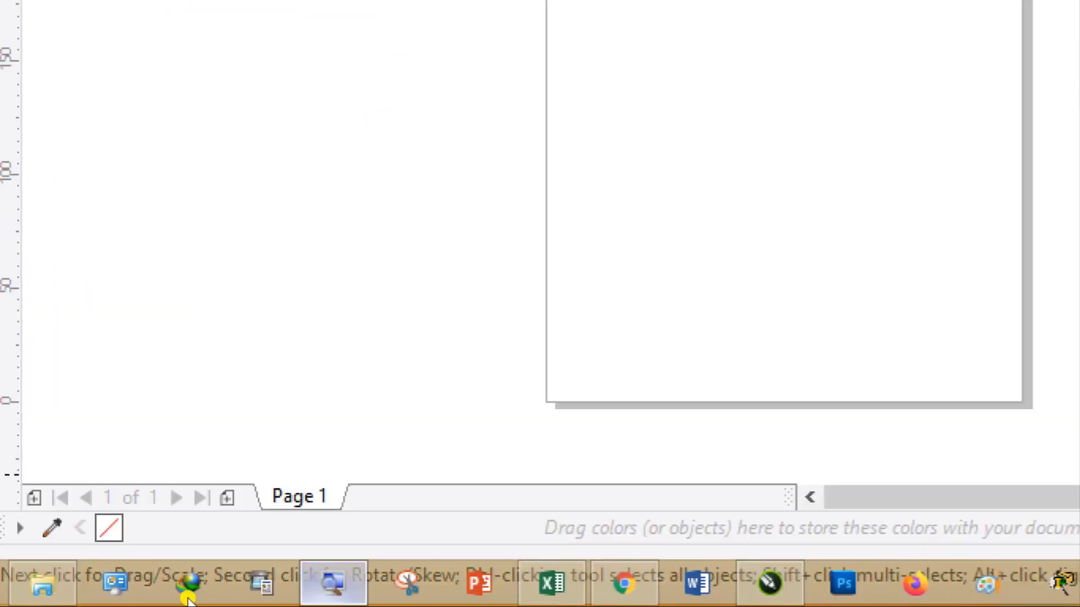
click(155, 589)
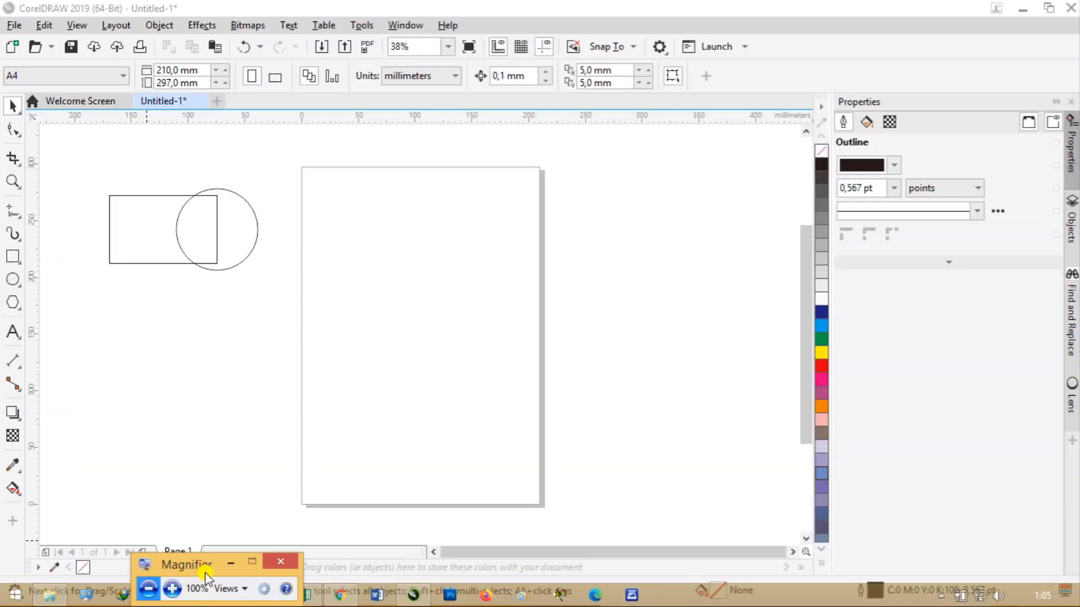
click(230, 564)
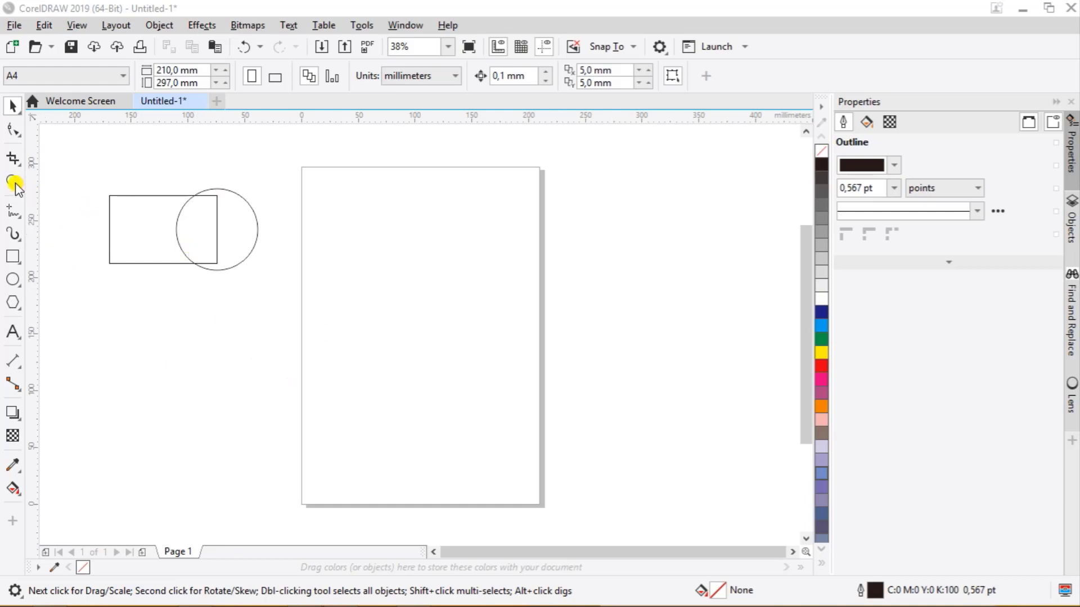
Use the Zoom tool to zoom out to 19%, and zoom in on the rectangle and circle to 75%.
click(63, 205)
click(12, 183)
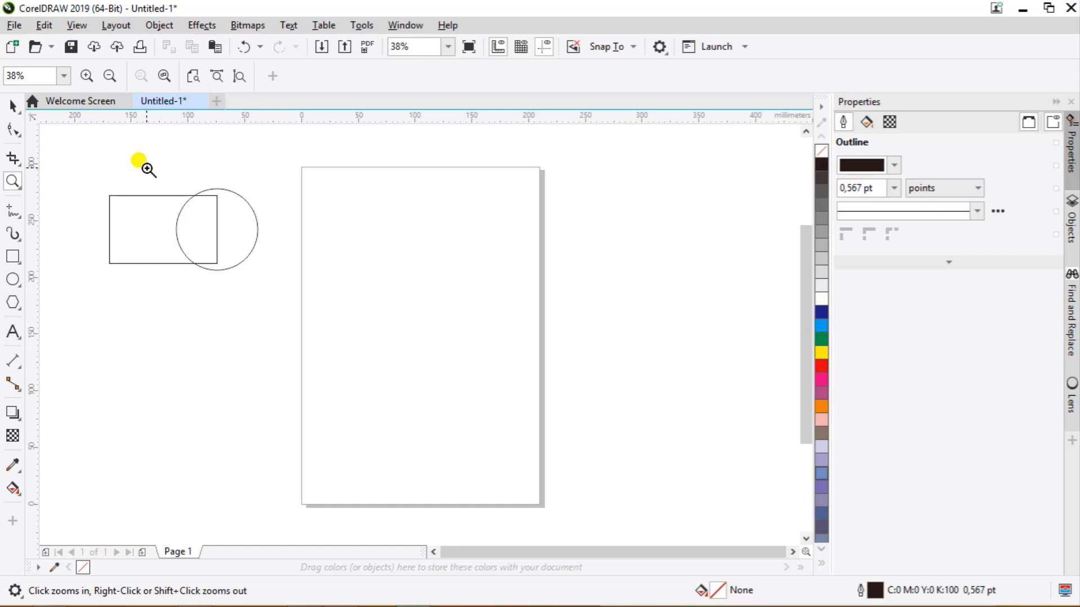
click(111, 83)
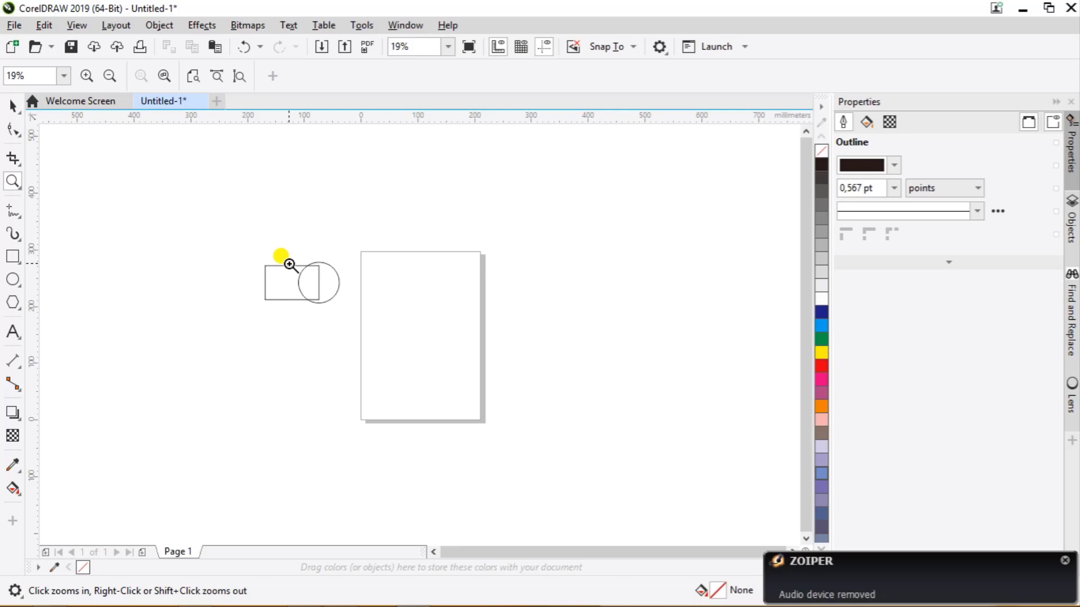
click(306, 292)
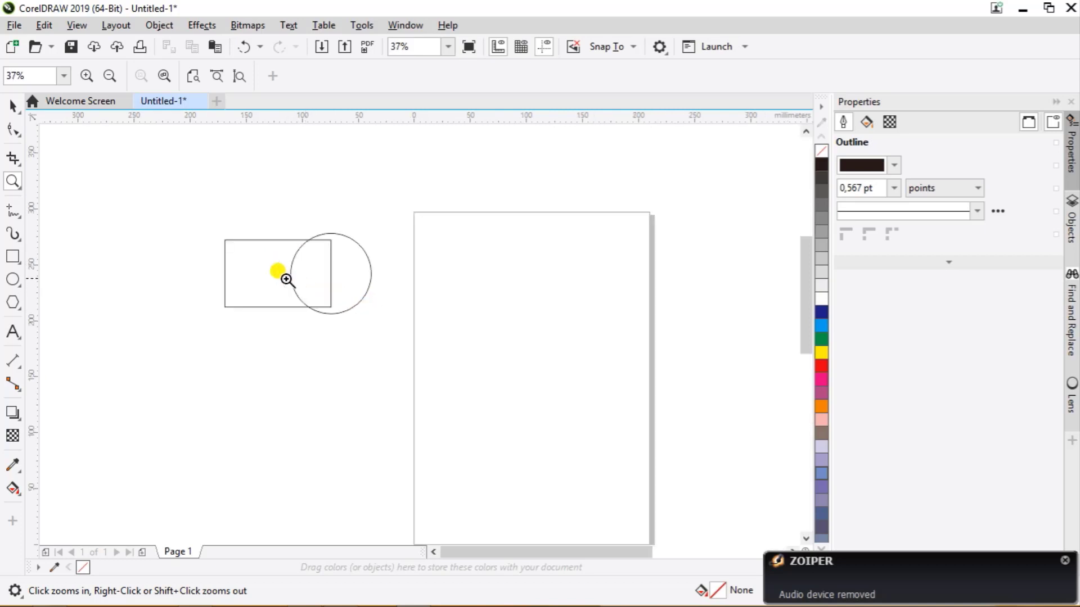
click(287, 280)
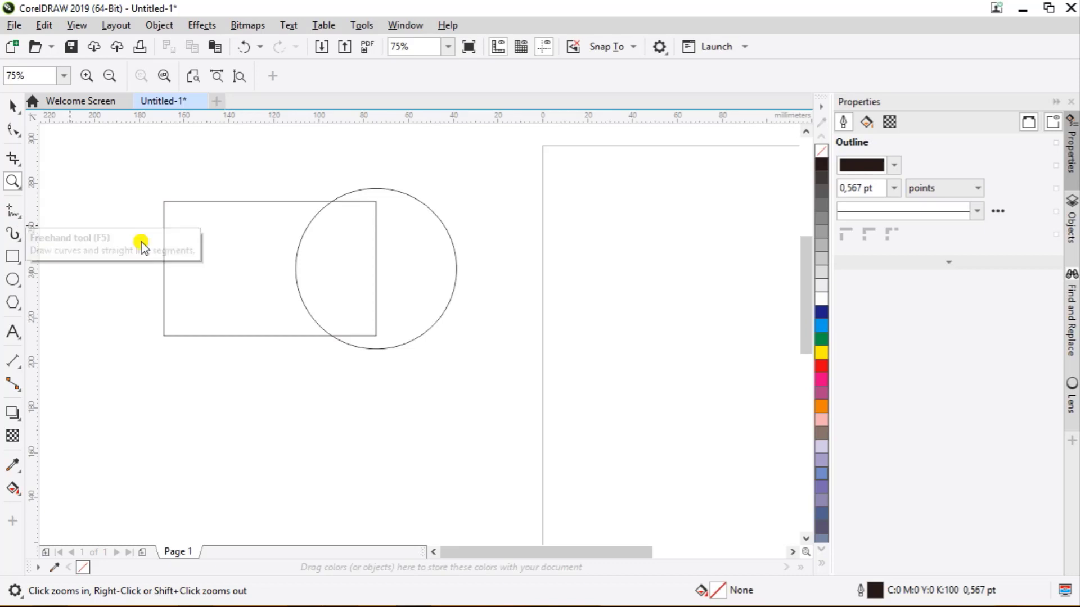
Delete the rectangle and circle together.
click(14, 105)
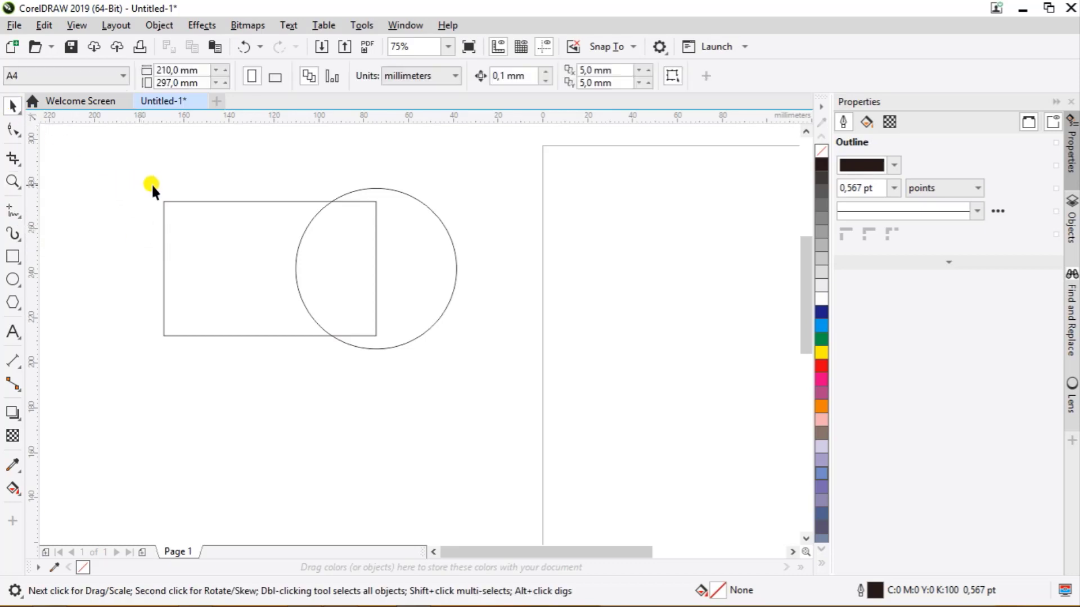
drag(141, 167, 477, 370)
key(Delete)
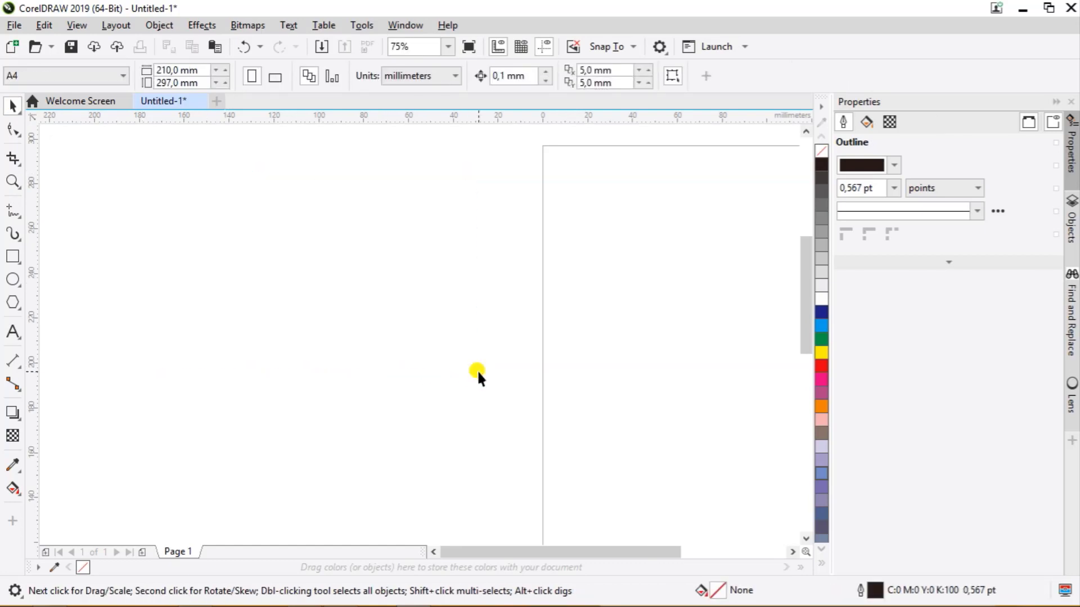
Draw a signature-like Freehand curve about 103 by 38 mm left of the page, starting with a slanted straight stroke.
click(18, 212)
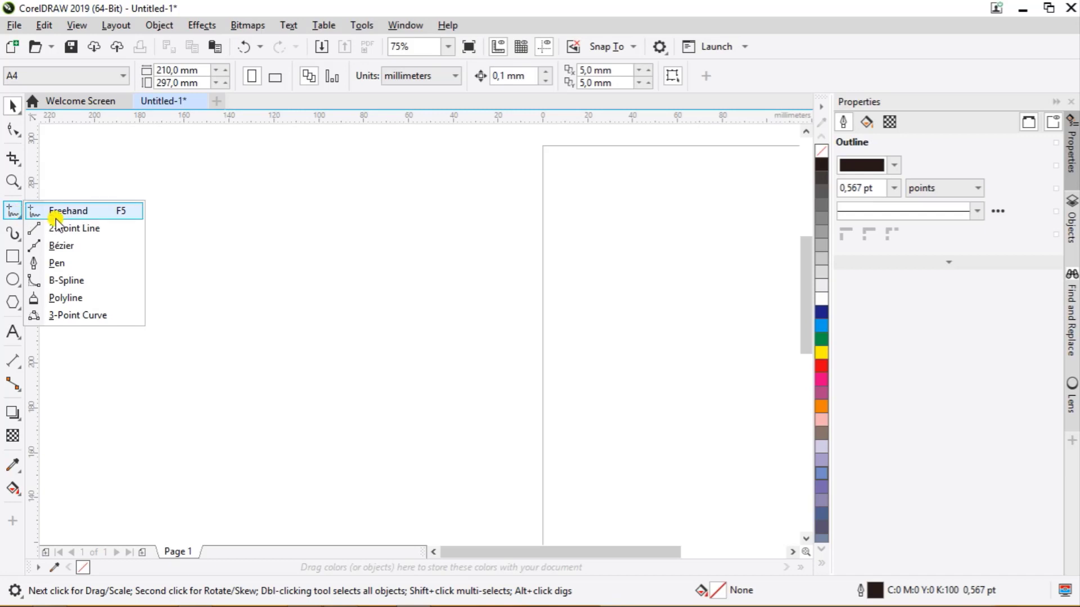
click(79, 213)
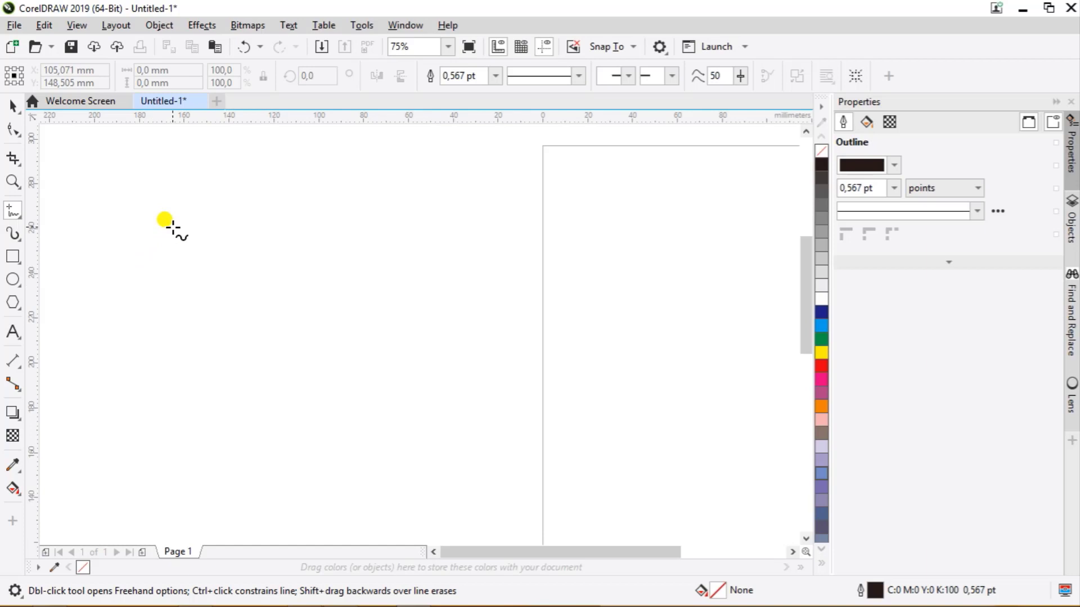
click(176, 232)
click(148, 314)
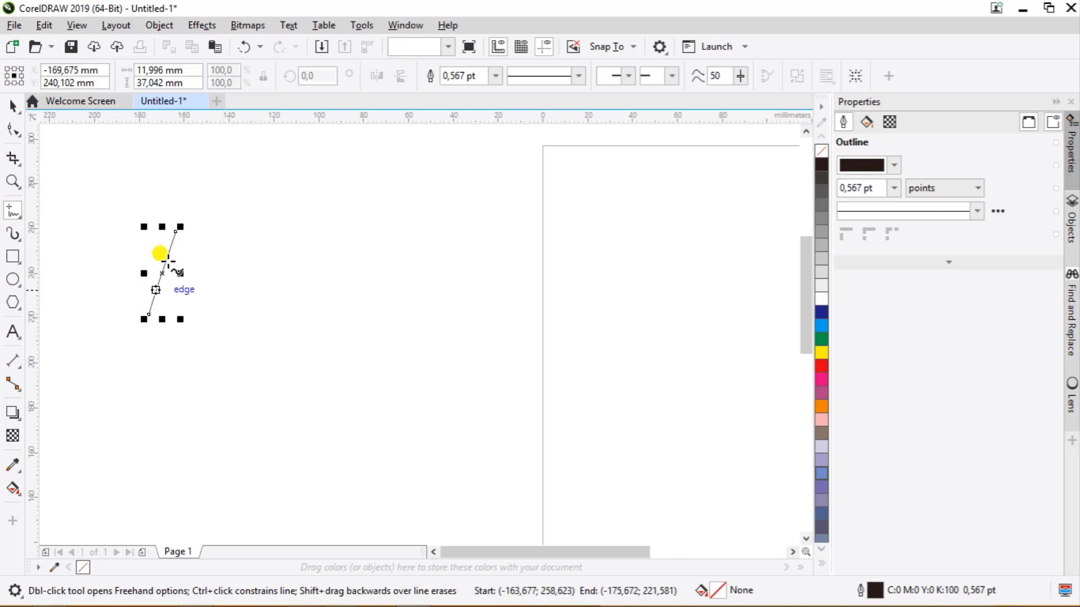
mouse_move(176, 230)
mouse_down()
mouse_move(205, 227)
mouse_move(221, 252)
mouse_move(186, 264)
mouse_move(235, 251)
mouse_move(231, 260)
mouse_move(247, 252)
mouse_move(289, 264)
mouse_move(384, 261)
mouse_up()
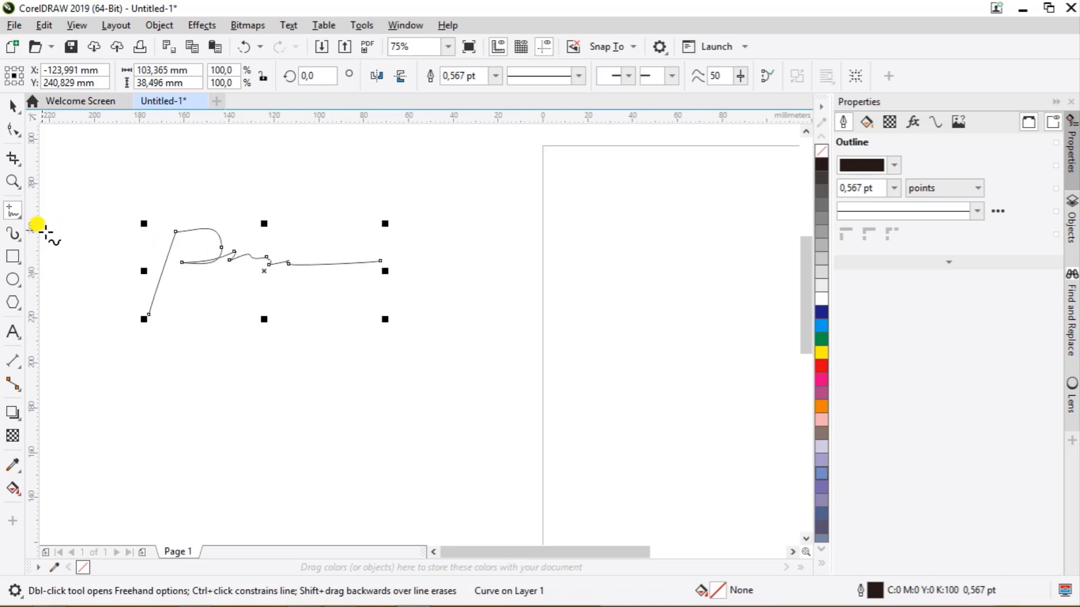
Draw a closed four-sided outline about 67 by 47 mm below the signature curve with the Pen tool.
click(12, 214)
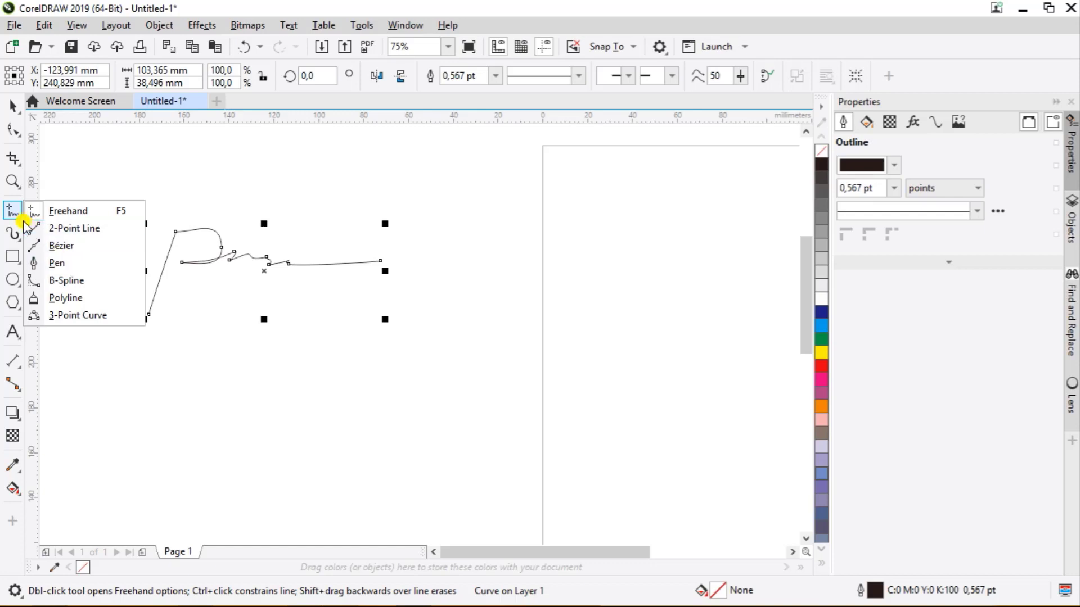
click(57, 262)
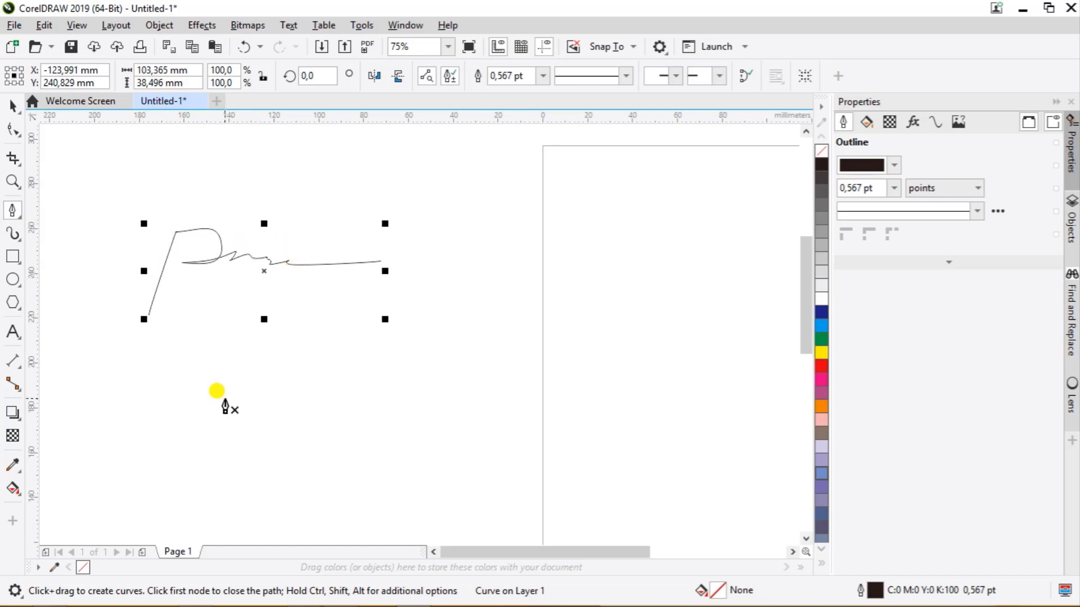
click(169, 412)
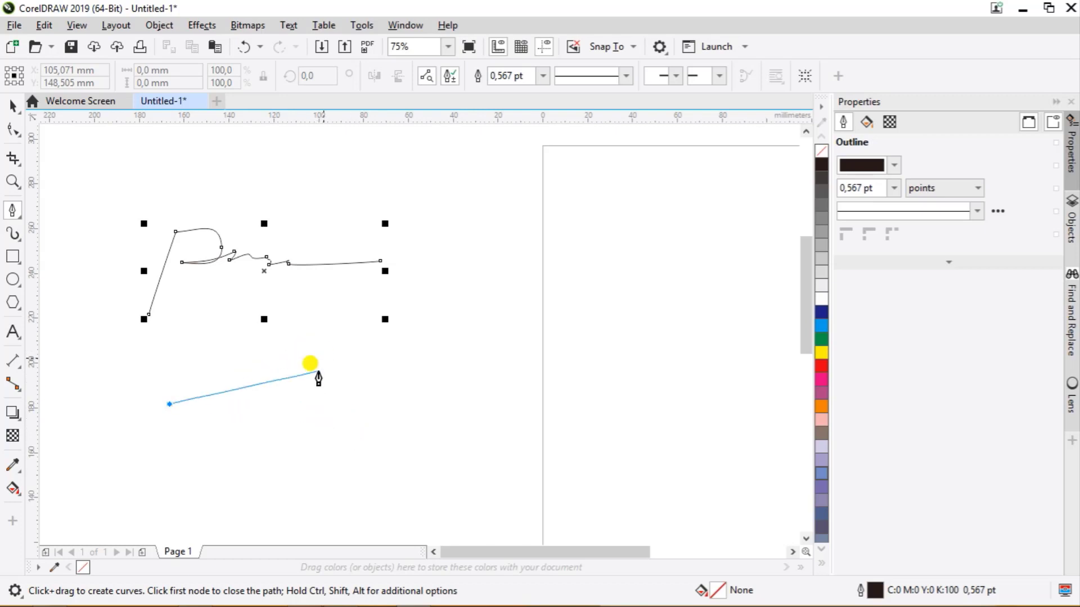
click(315, 411)
click(316, 409)
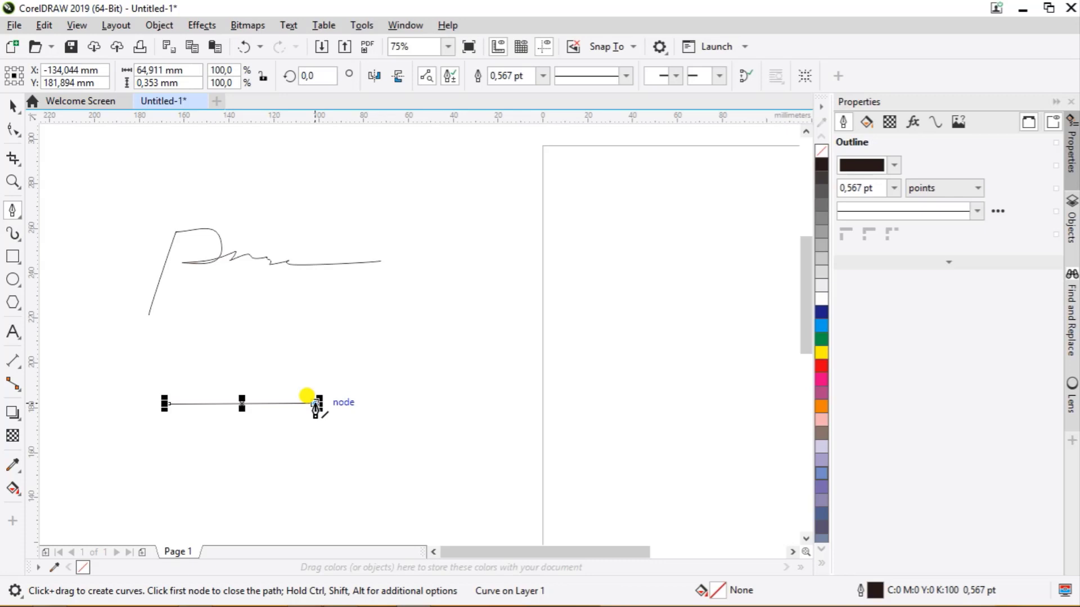
click(316, 409)
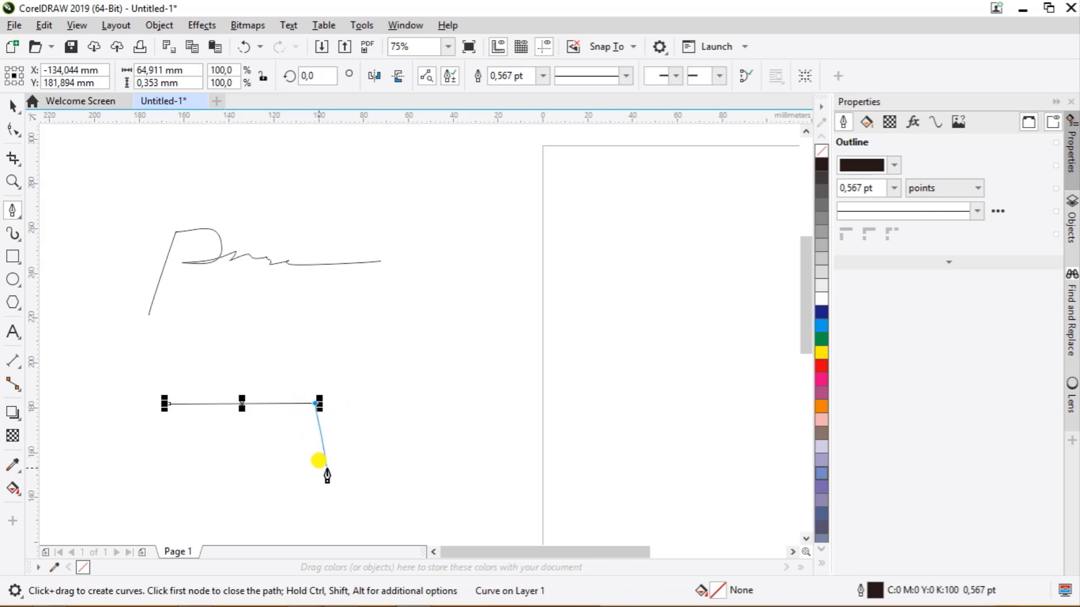
click(314, 506)
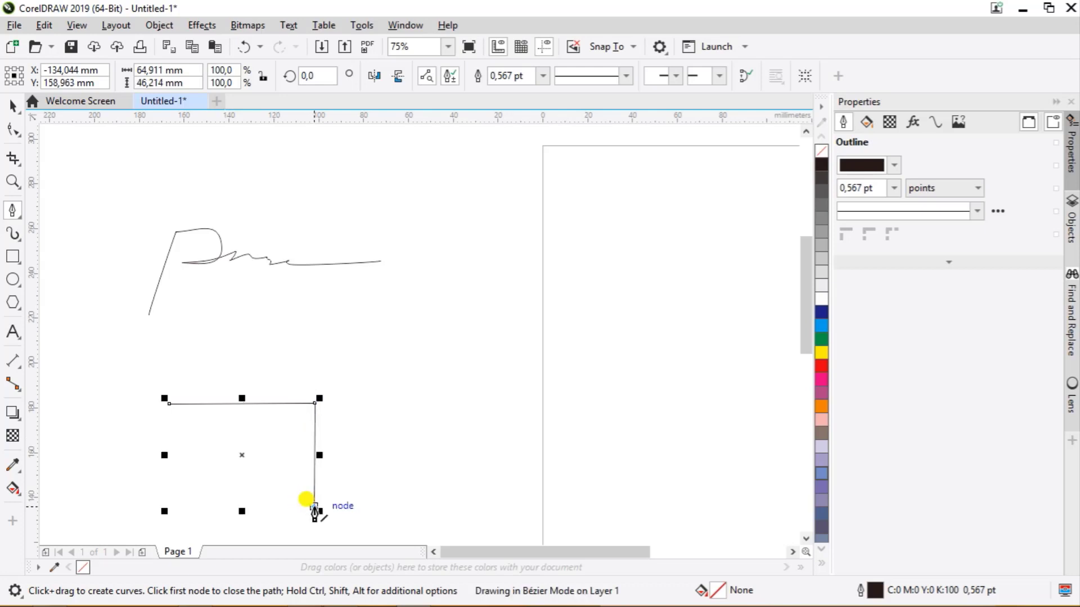
click(163, 507)
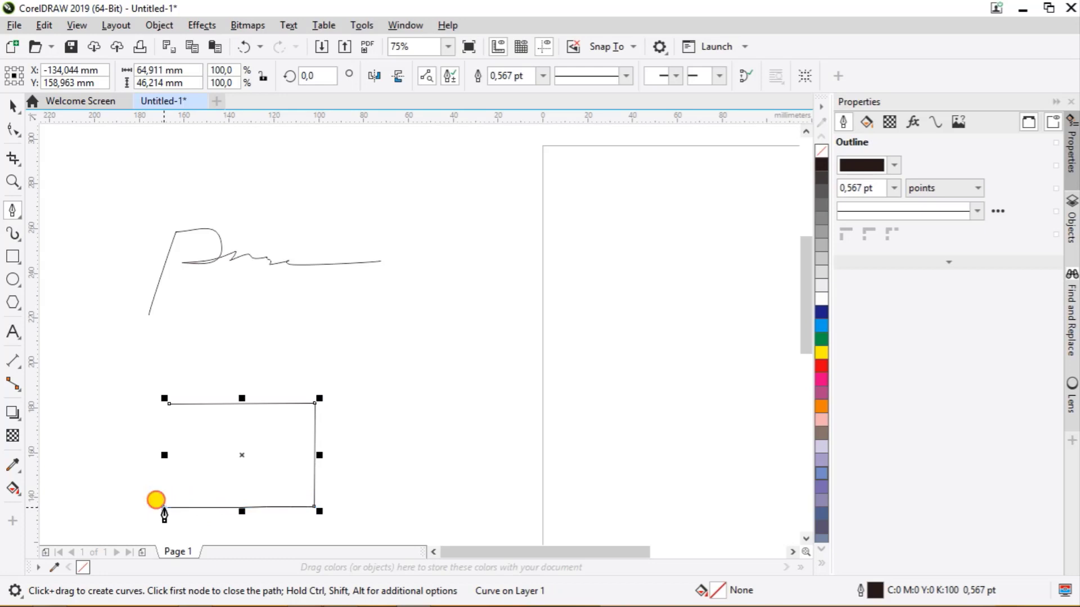
click(169, 403)
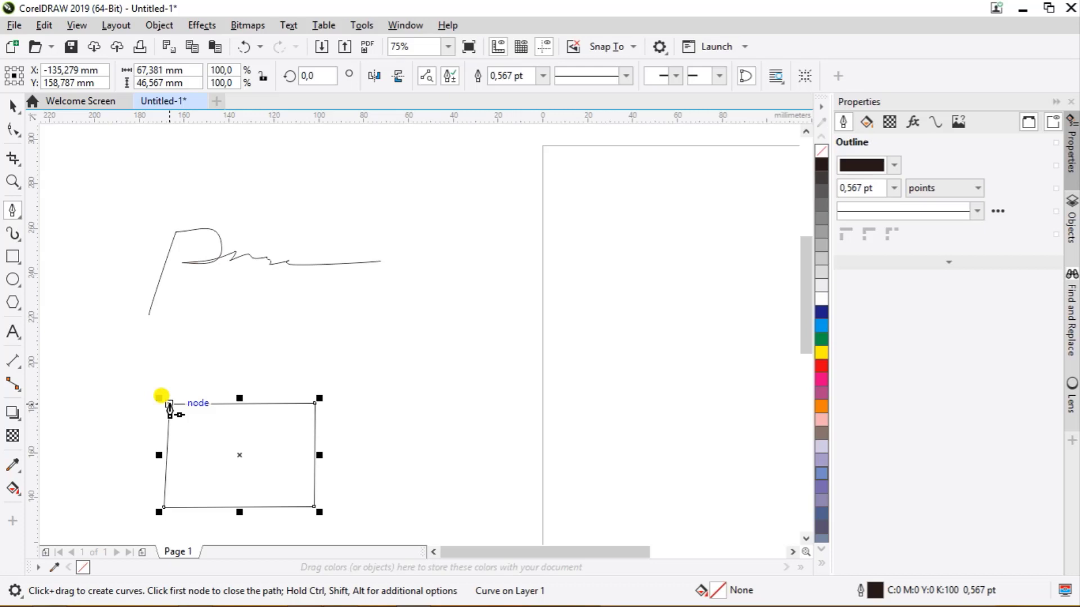
Undo the outline's closing segment and end its last side about halfway up instead of at the first node.
click(169, 404)
key(ctrl+z)
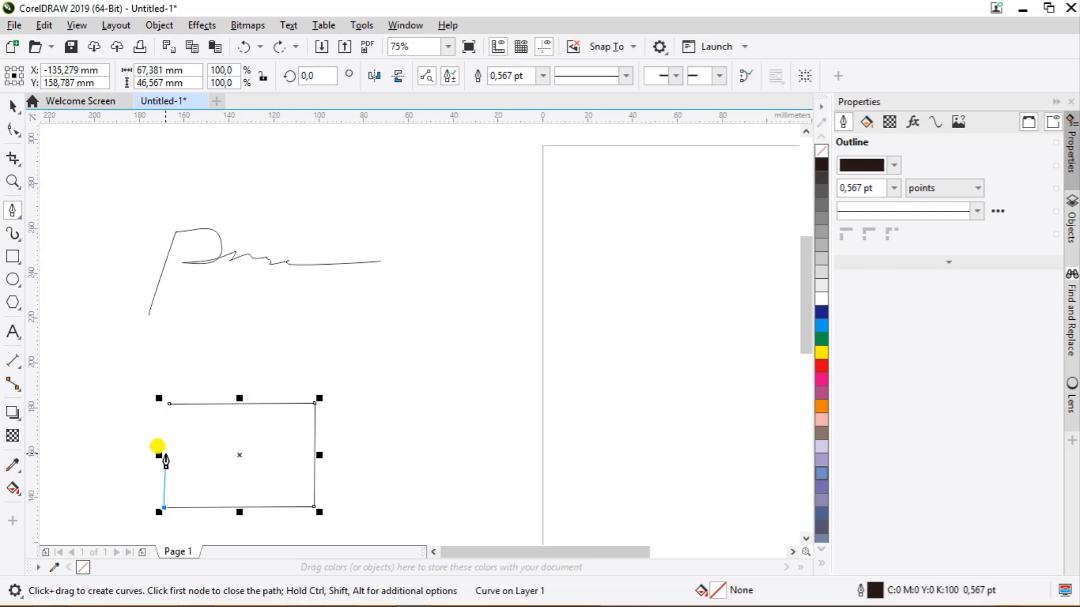
click(166, 460)
Draw a nearly horizontal line about 84 mm long above the signature curve with the 2-Point Line tool.
click(19, 214)
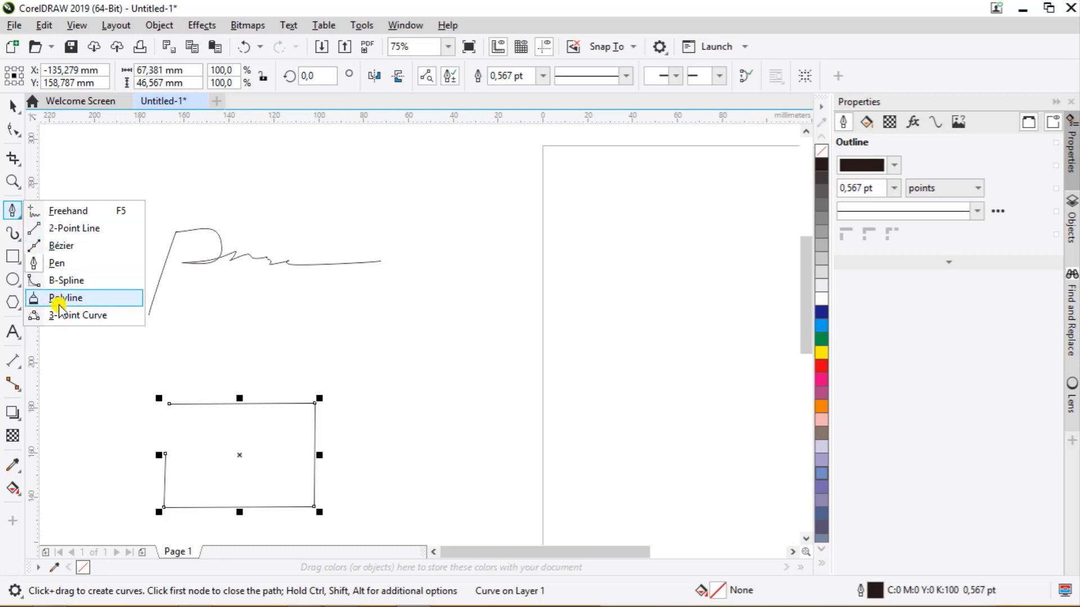
click(77, 233)
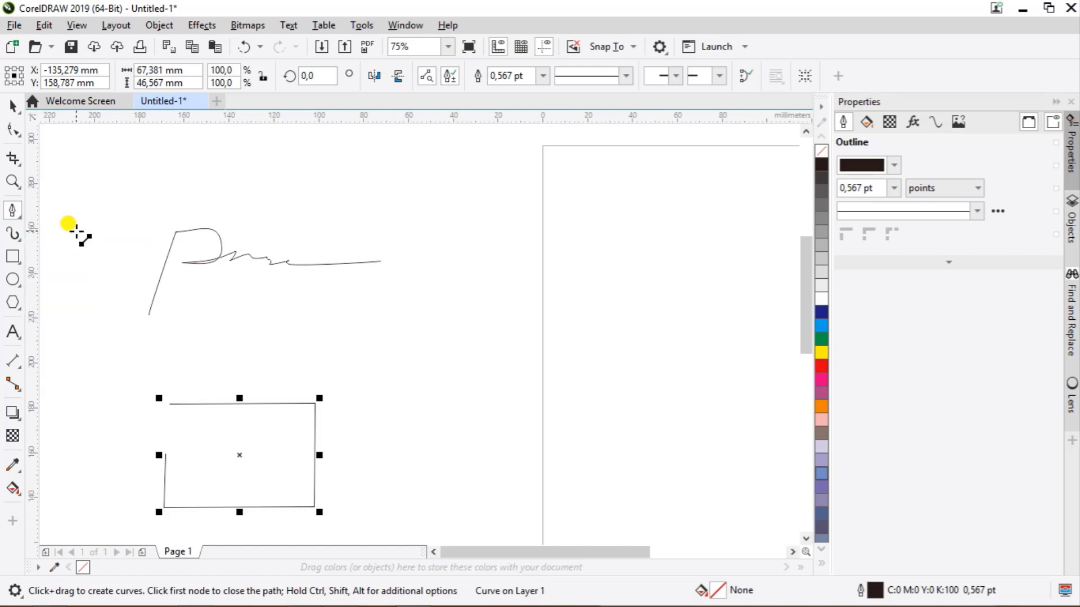
click(170, 176)
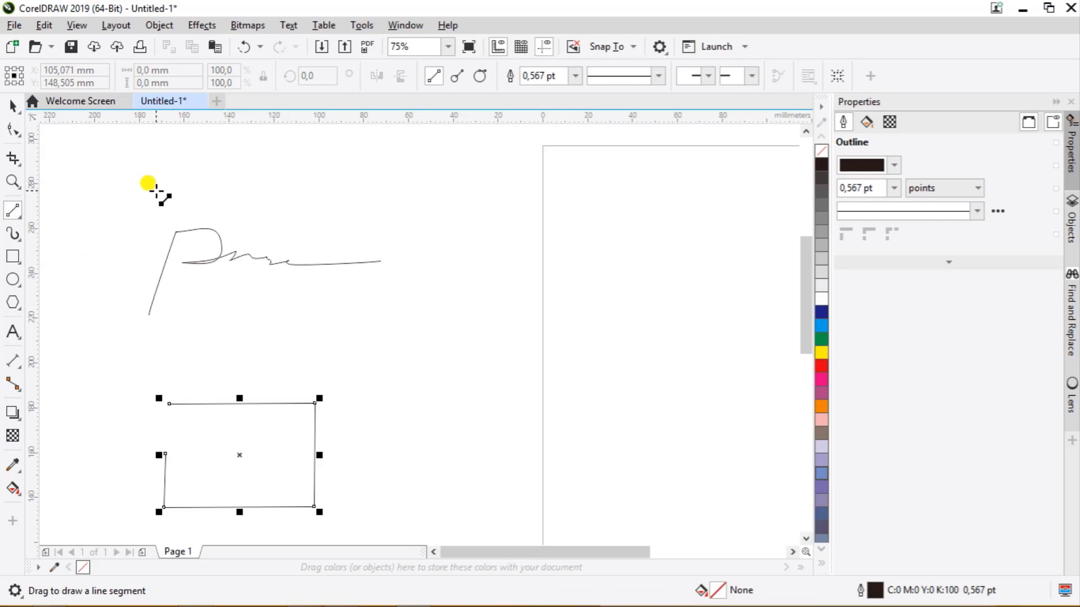
drag(156, 192, 337, 189)
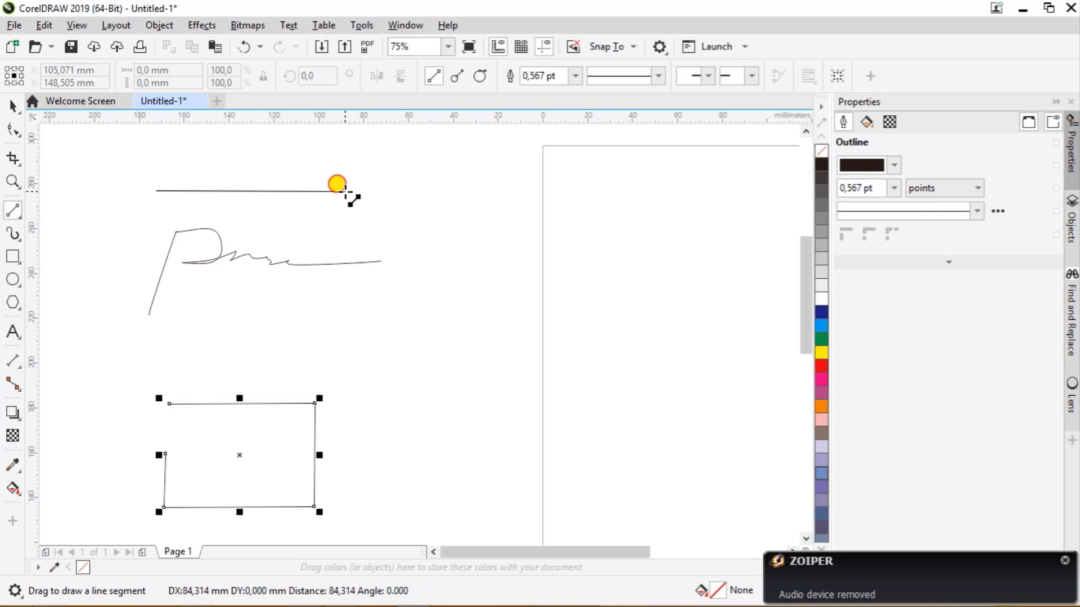
drag(338, 188, 337, 188)
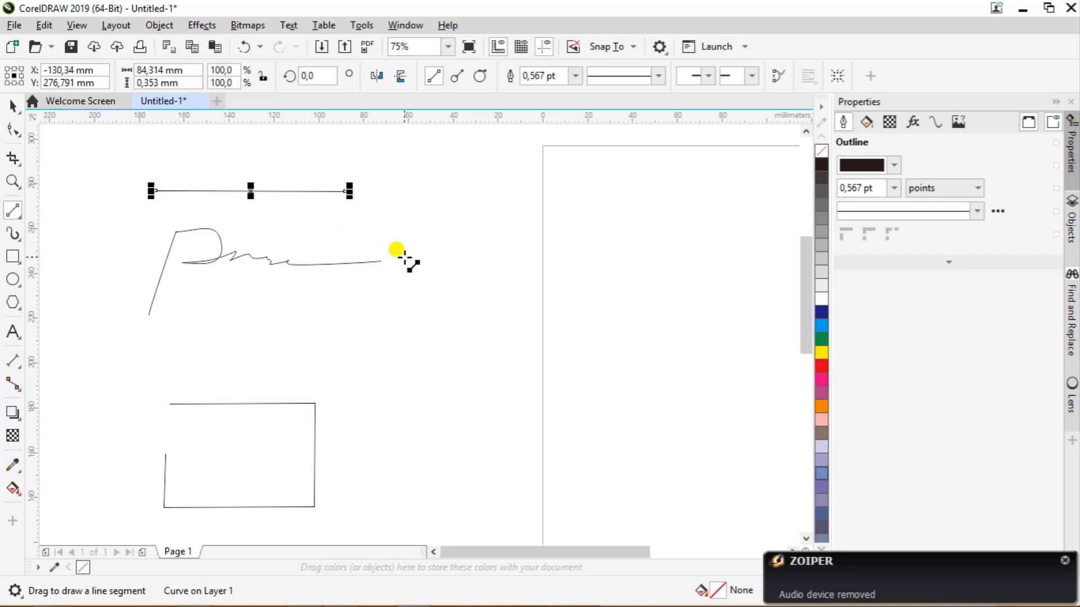
click(11, 215)
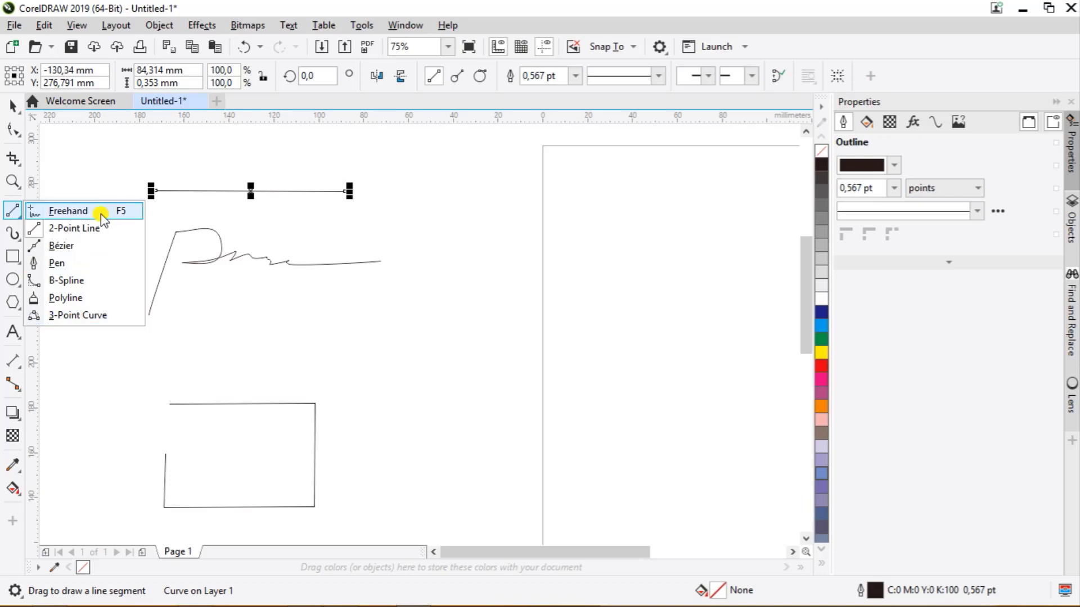
click(88, 182)
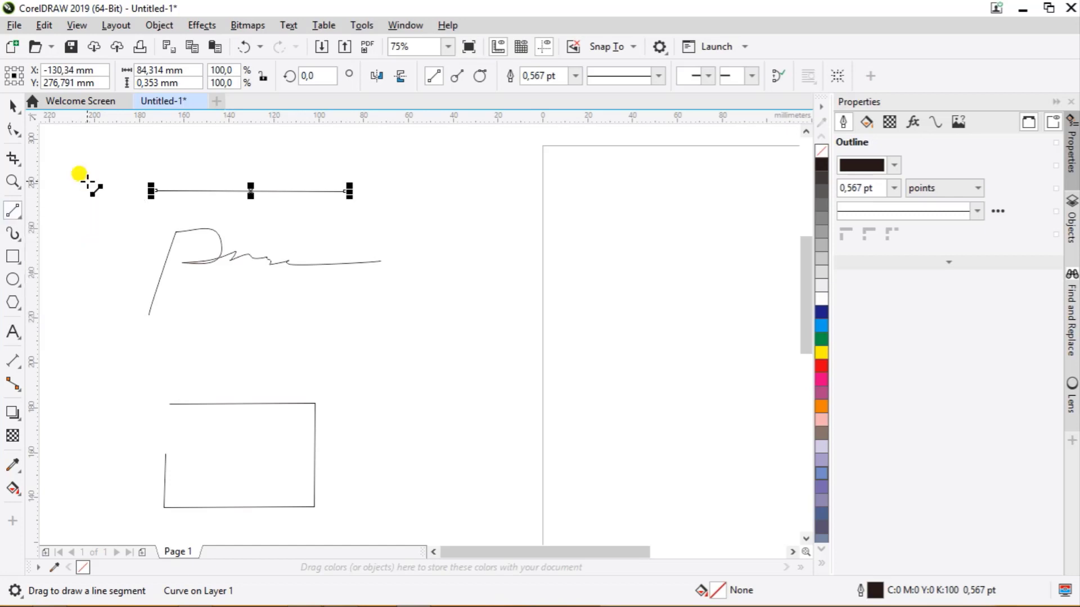
Delete the line, the signature curve and the open outline together.
click(13, 107)
mouse_move(115, 155)
mouse_down()
mouse_move(191, 244)
mouse_move(341, 372)
mouse_move(424, 462)
mouse_move(452, 513)
mouse_up()
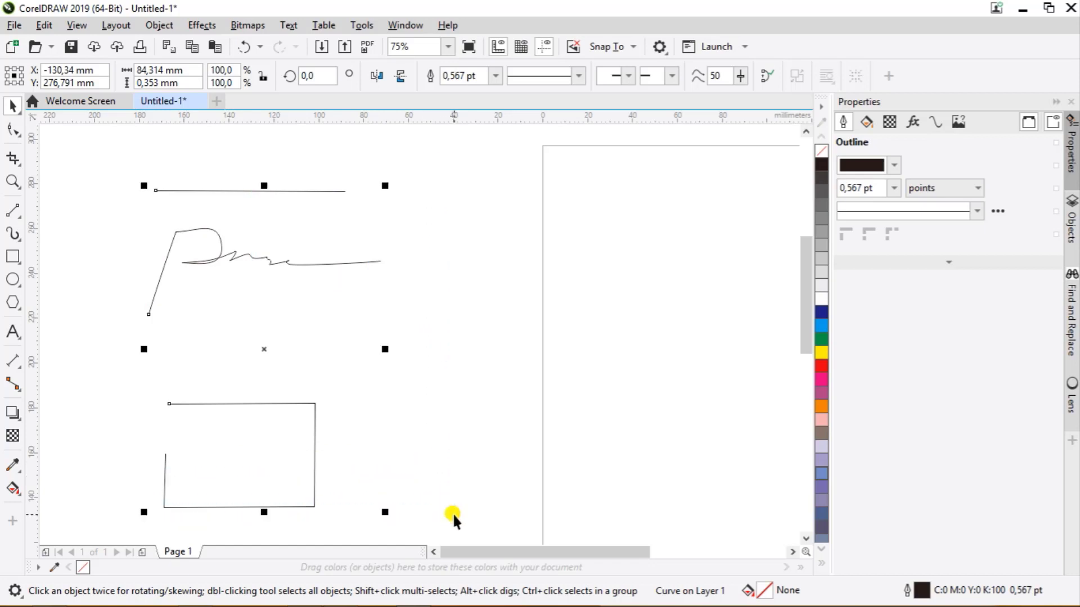
key(Delete)
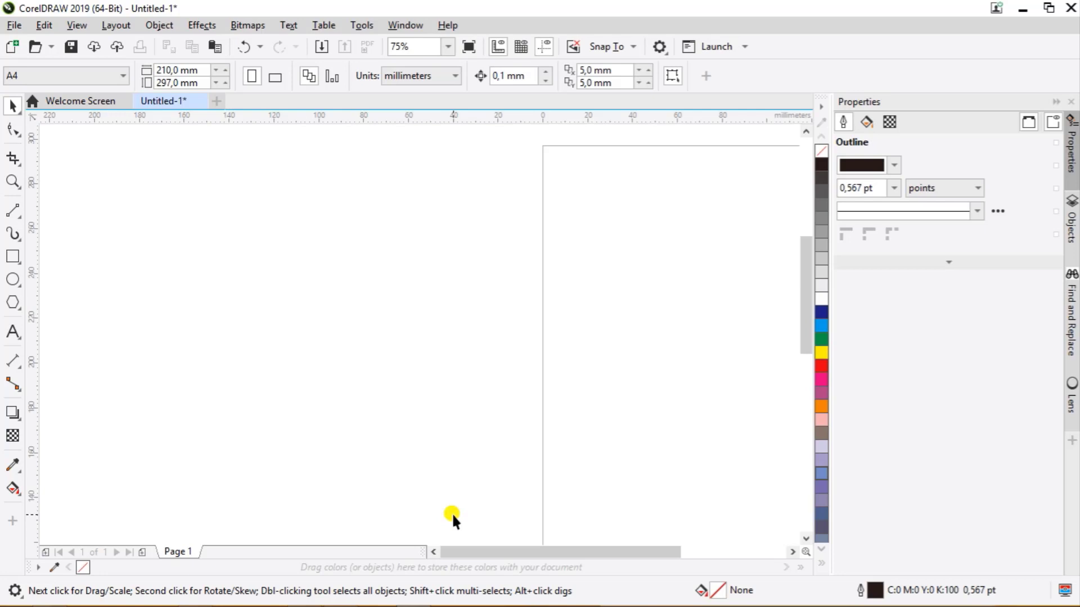
Draw two wavy Artistic Media preset strokes, one below the other, together covering about 80 by 82 mm left of the page.
click(18, 241)
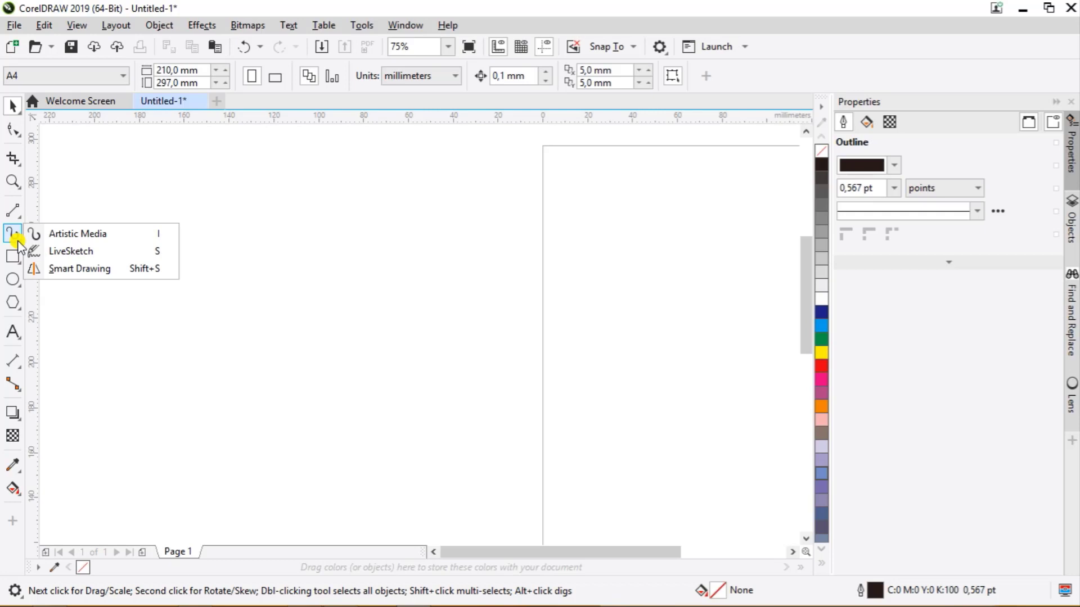
click(72, 234)
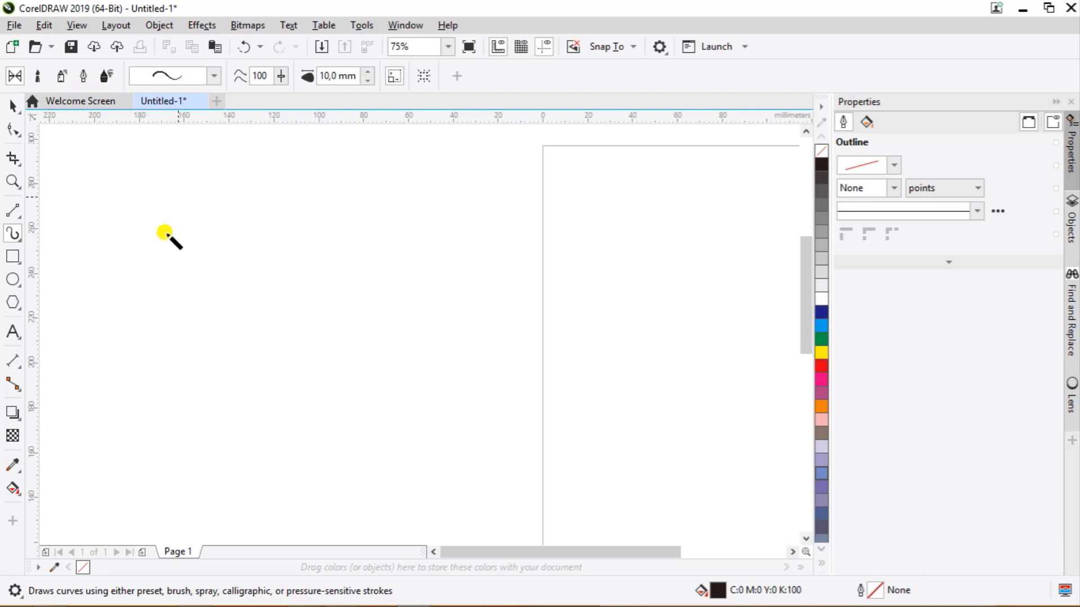
click(215, 79)
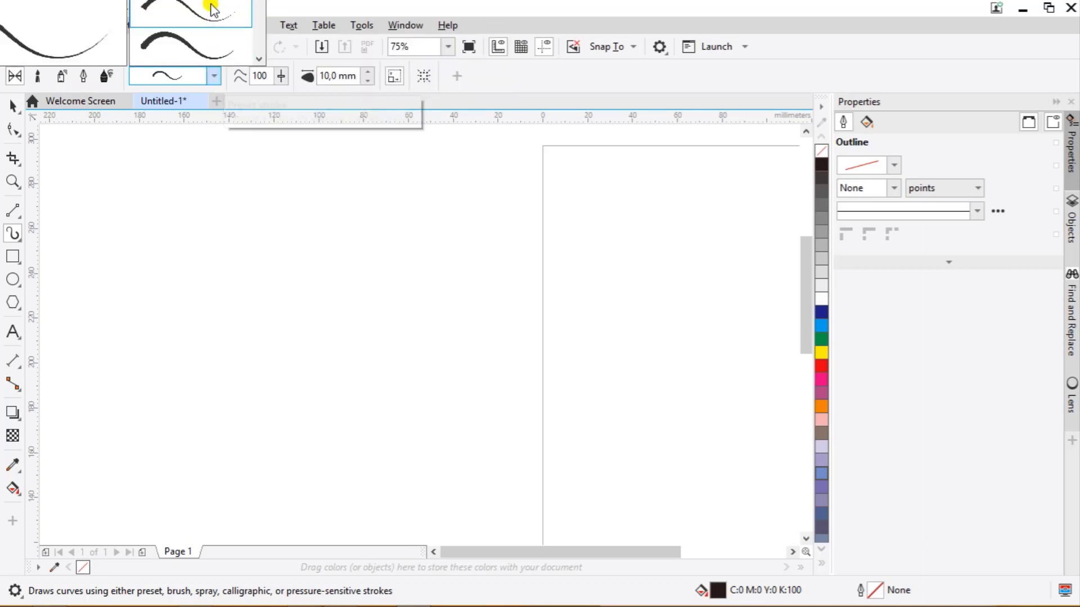
click(214, 81)
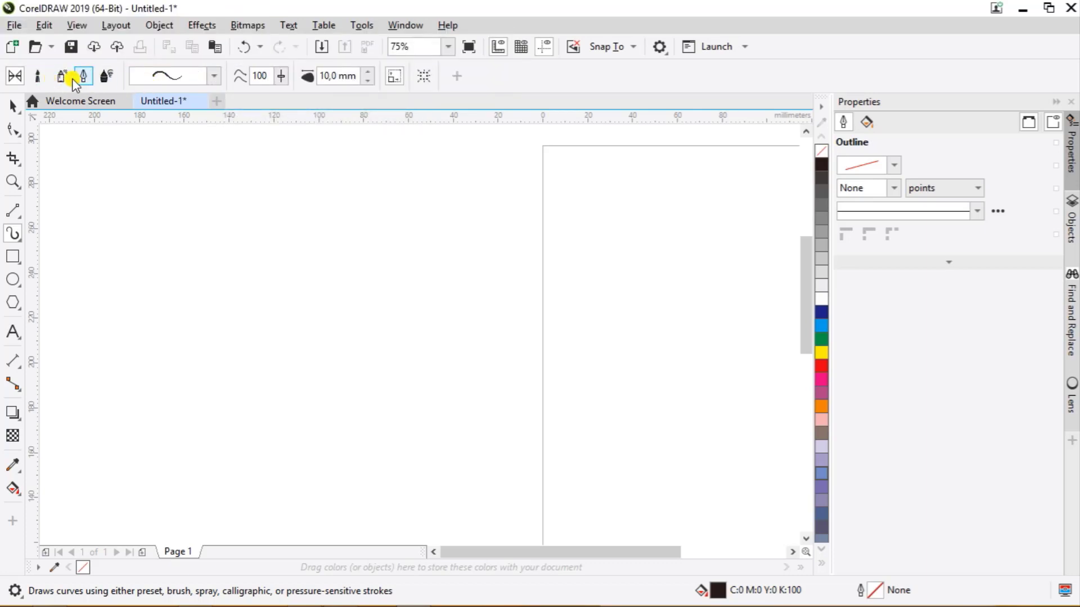
mouse_move(148, 314)
mouse_down()
mouse_move(205, 248)
mouse_move(228, 279)
mouse_move(263, 284)
mouse_move(315, 258)
mouse_up()
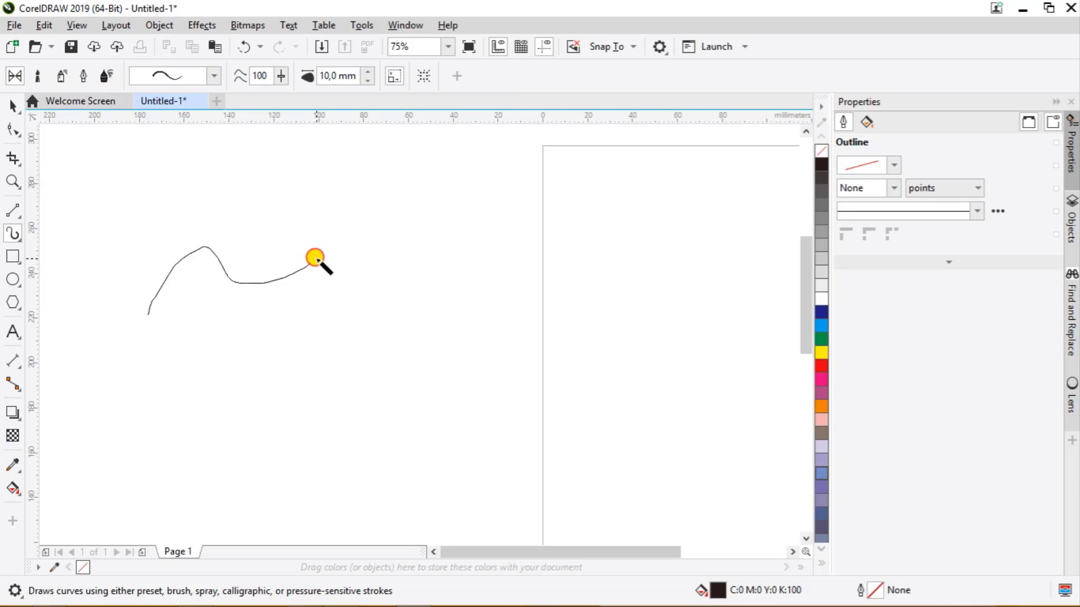
drag(315, 258, 316, 260)
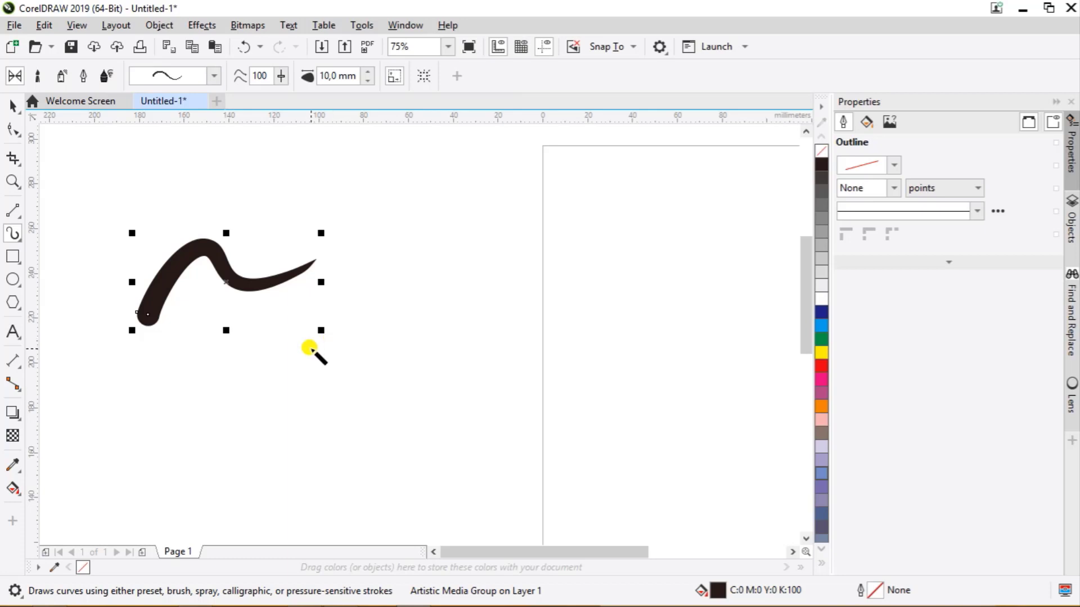
mouse_move(164, 411)
mouse_down()
mouse_move(226, 367)
mouse_move(277, 373)
mouse_move(298, 356)
mouse_up()
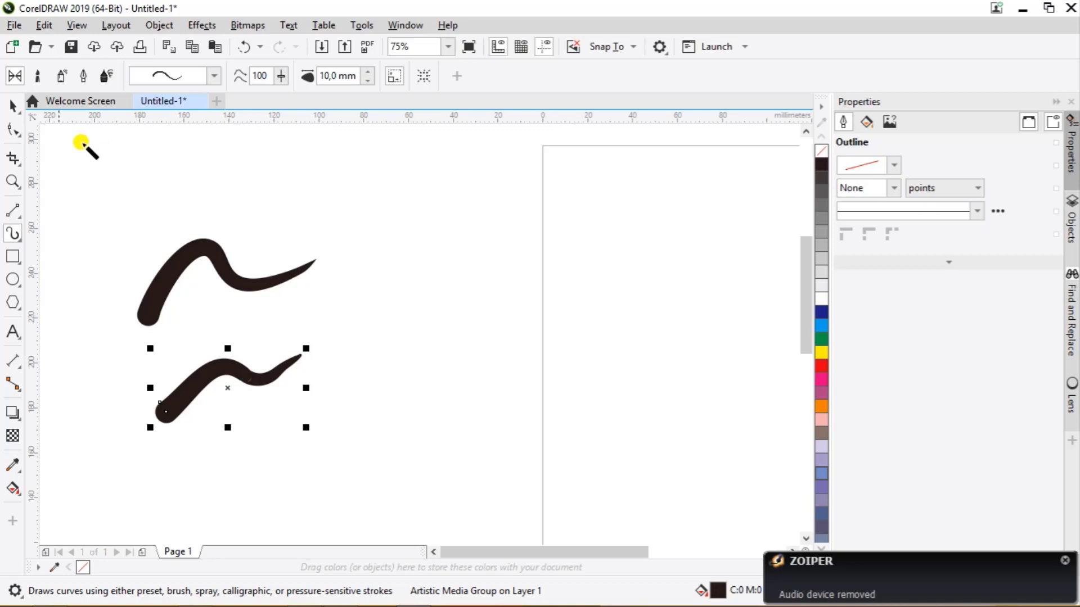
Delete both Artistic Media strokes together.
click(12, 108)
mouse_move(103, 197)
mouse_down()
mouse_move(190, 309)
mouse_move(362, 453)
mouse_up()
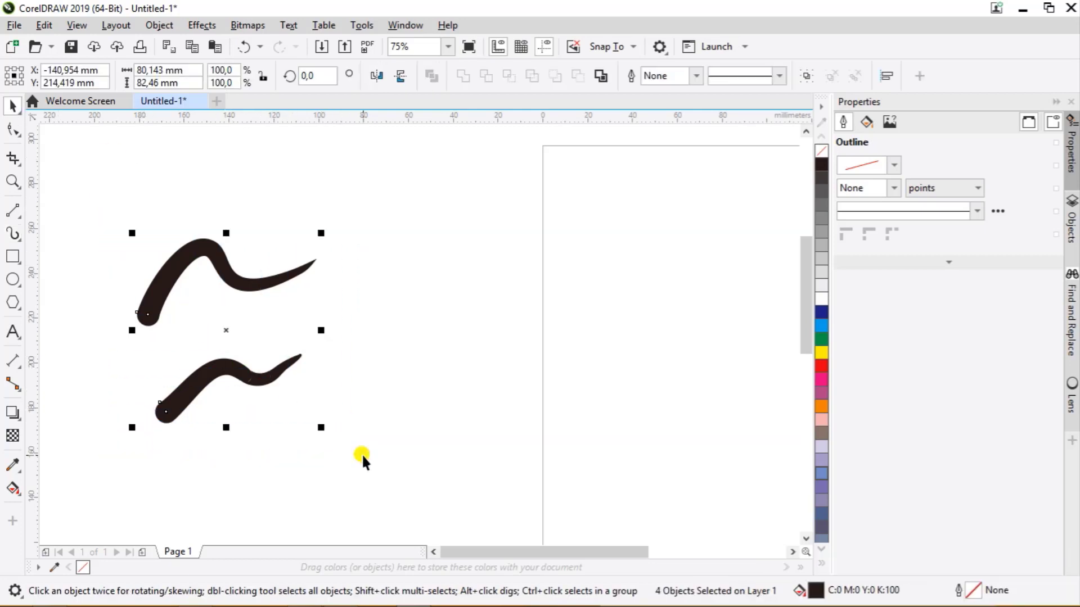
key(Delete)
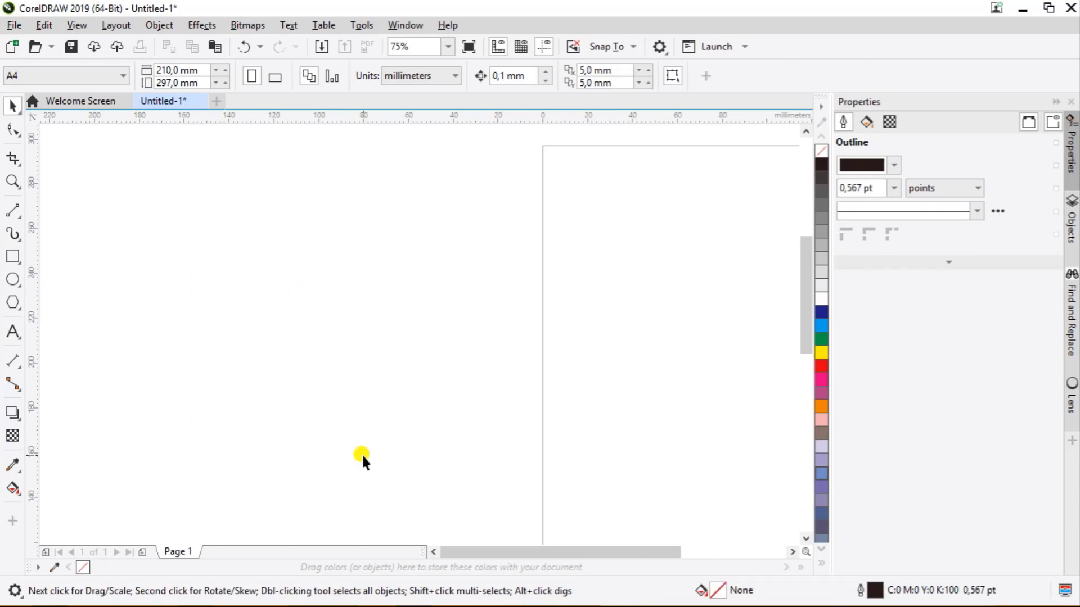
Draw a square with sides of about 57.5 mm left of the page using the Rectangle tool.
click(15, 260)
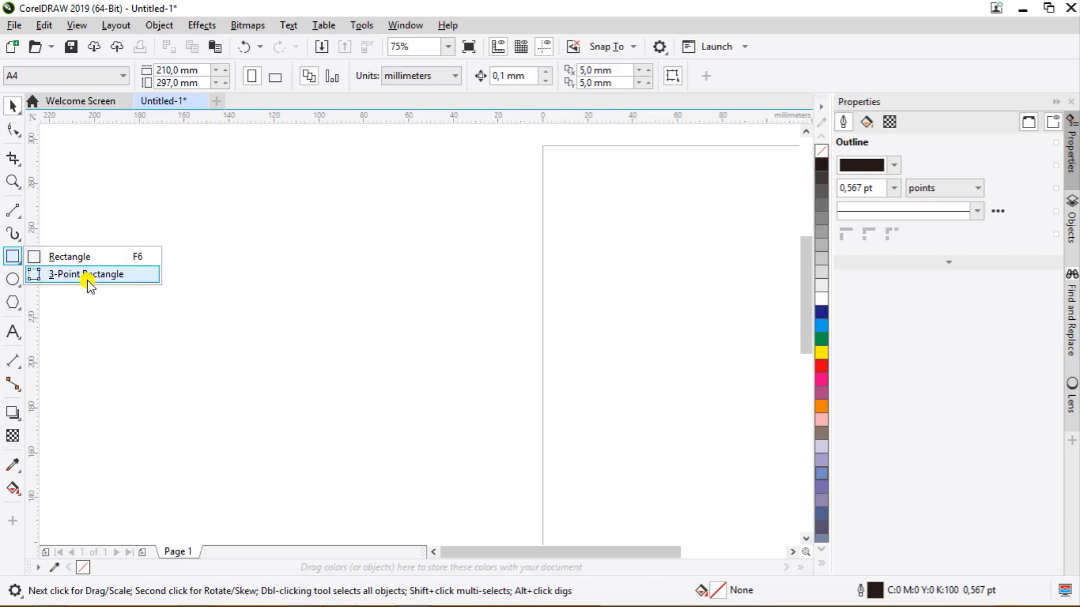
click(55, 257)
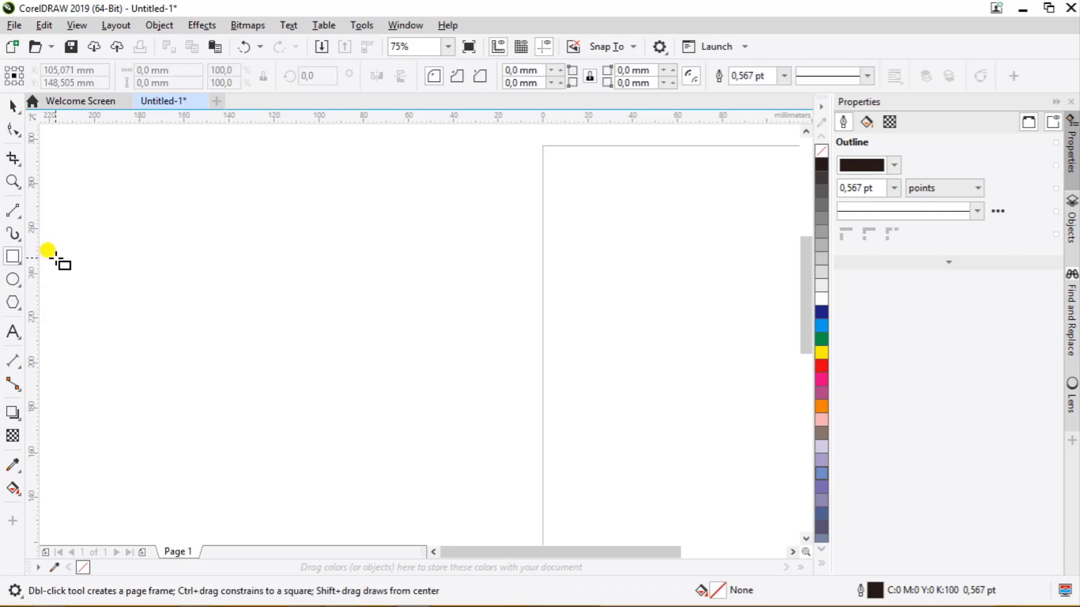
drag(191, 204, 339, 324)
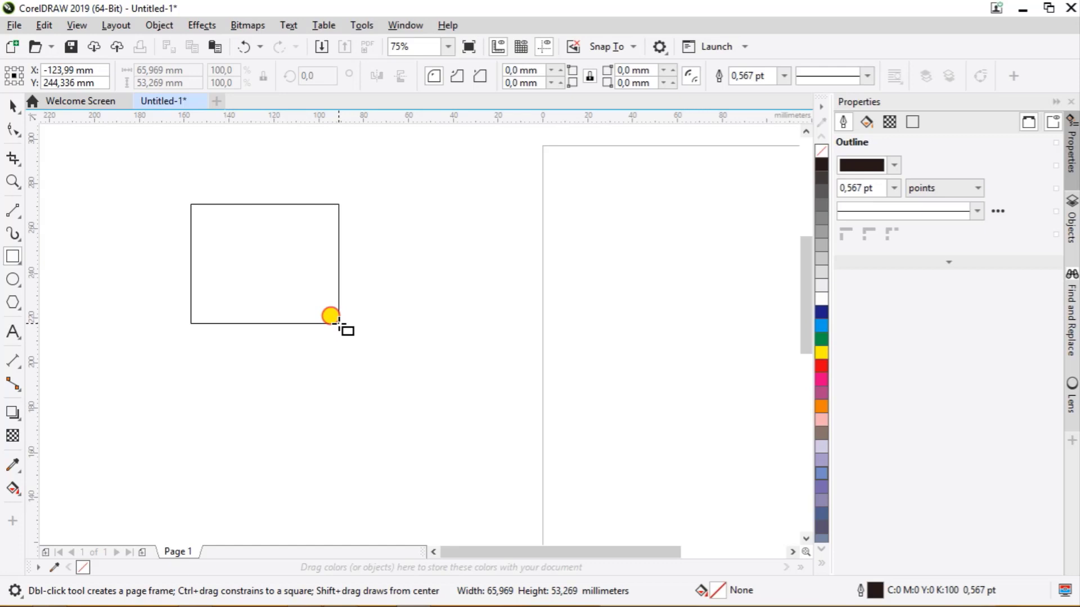
drag(339, 324, 336, 261)
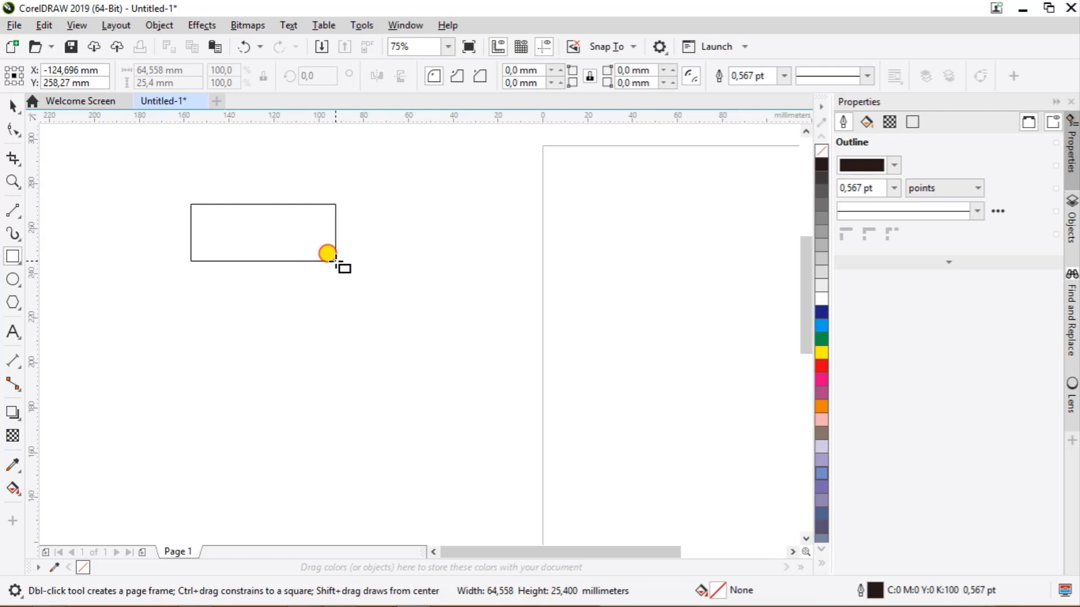
key(ctrl)
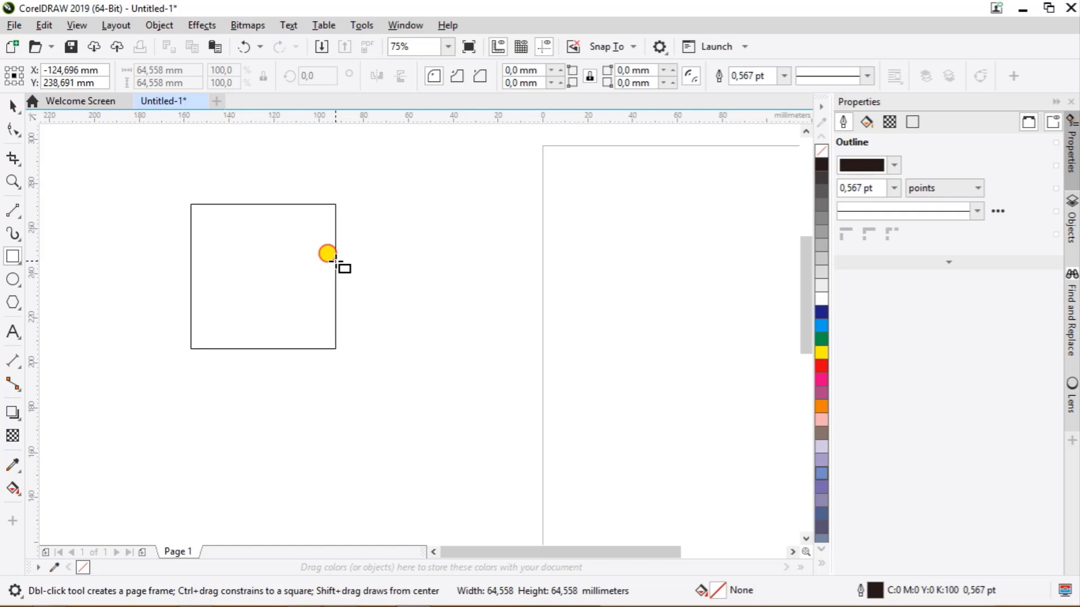
mouse_move(335, 261)
mouse_down()
mouse_move(439, 370)
mouse_move(321, 272)
mouse_up()
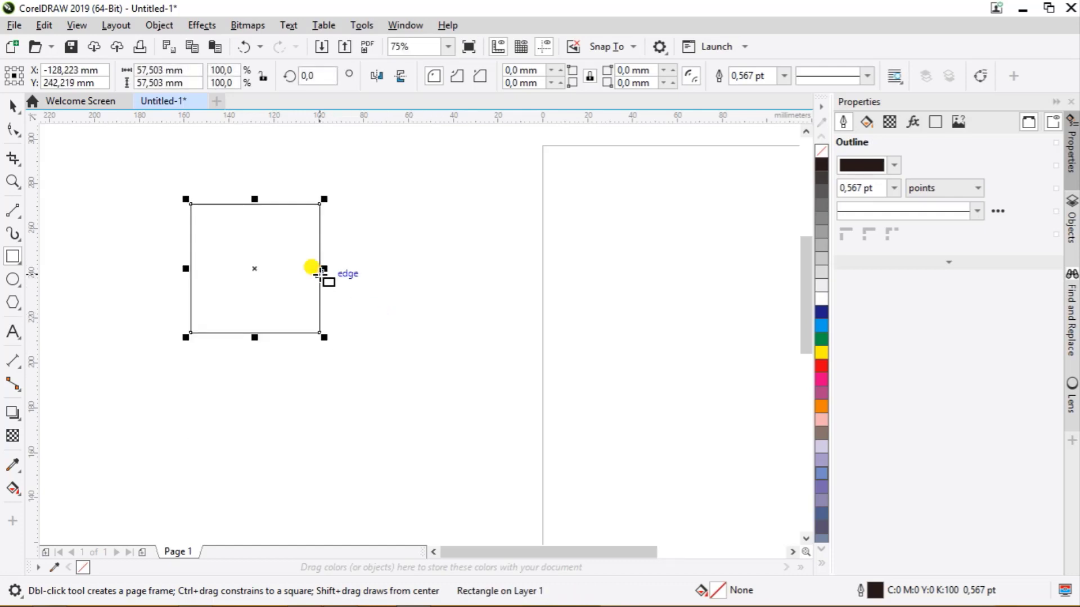
Delete the square and draw an ellipse about 92 by 47 mm left of the page.
key(Delete)
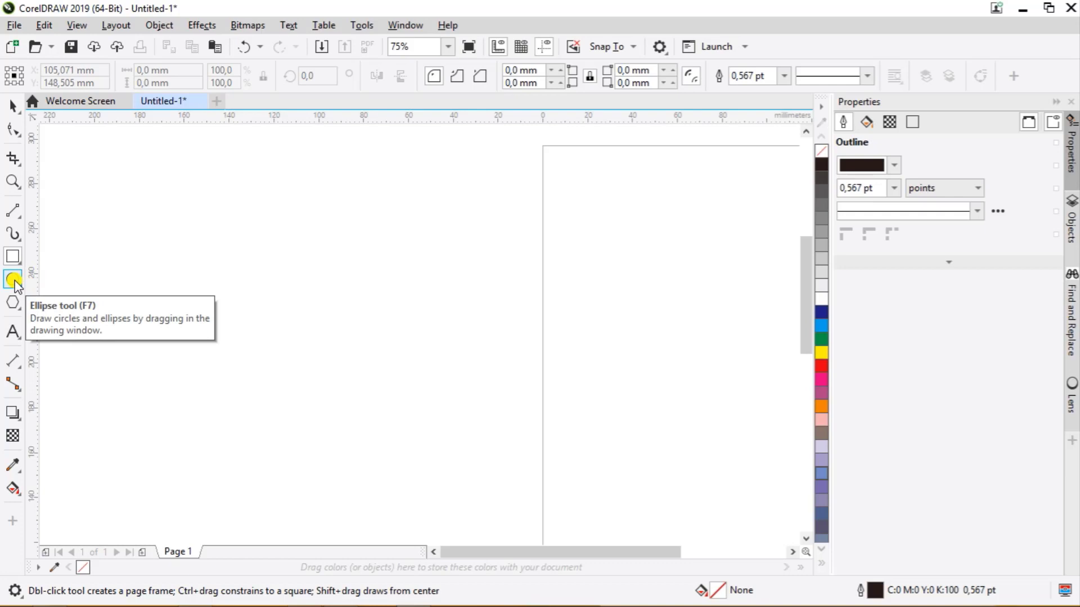
click(13, 280)
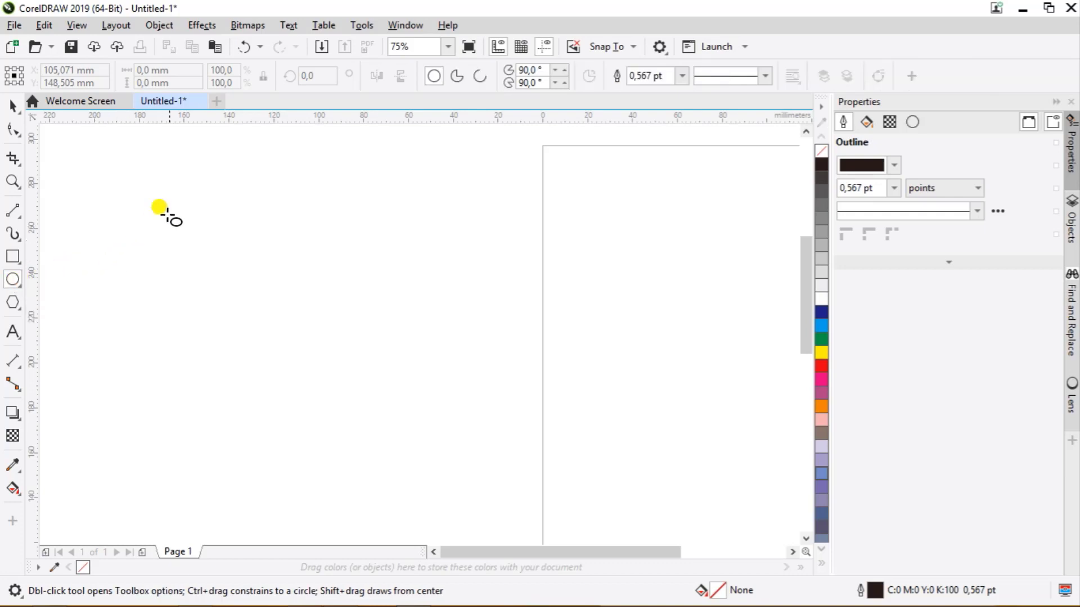
drag(171, 209, 377, 313)
key(ctrl)
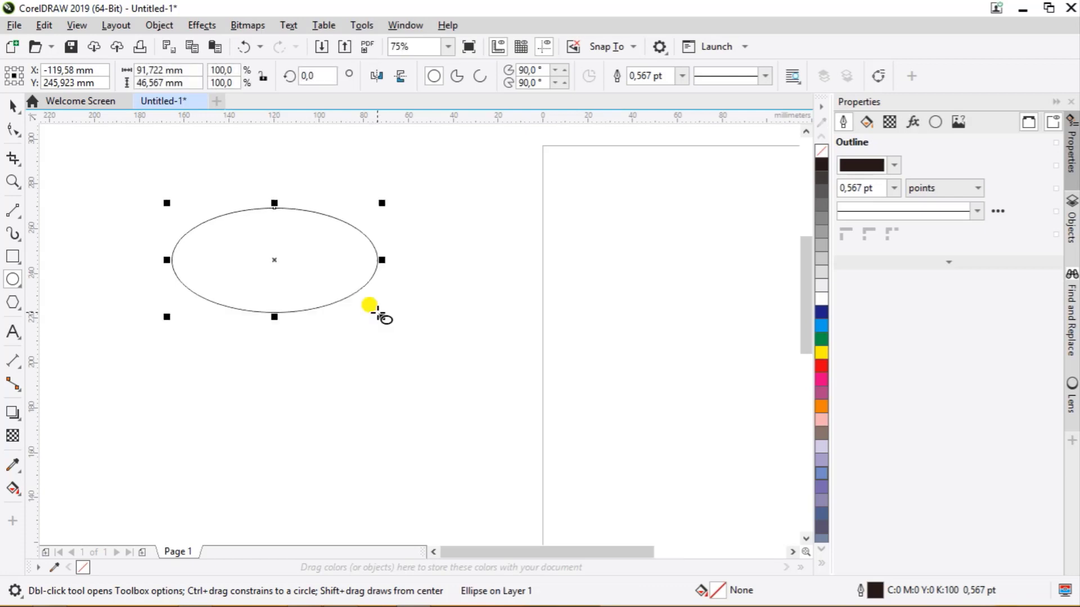
Delete the ellipse and draw a five-sided polygon about 28 by 28 mm in the upper area left of the page.
key(Delete)
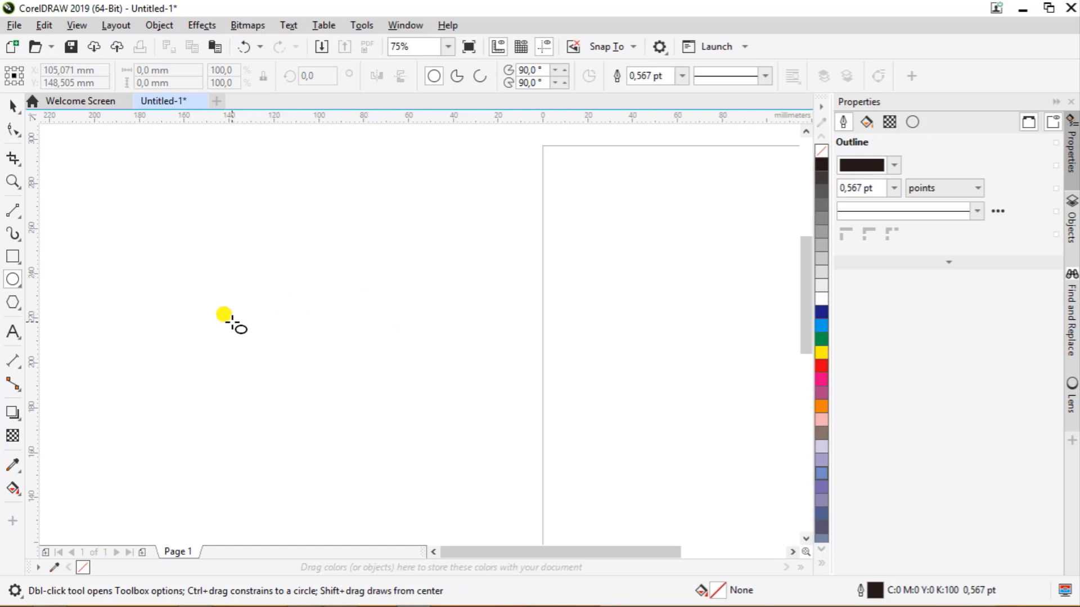
click(13, 302)
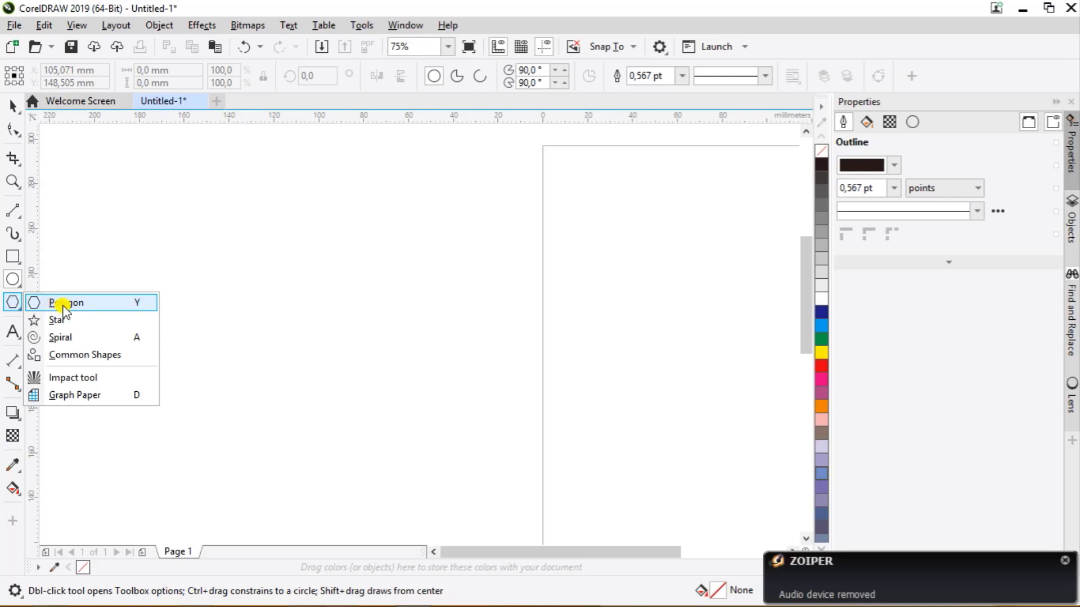
click(64, 305)
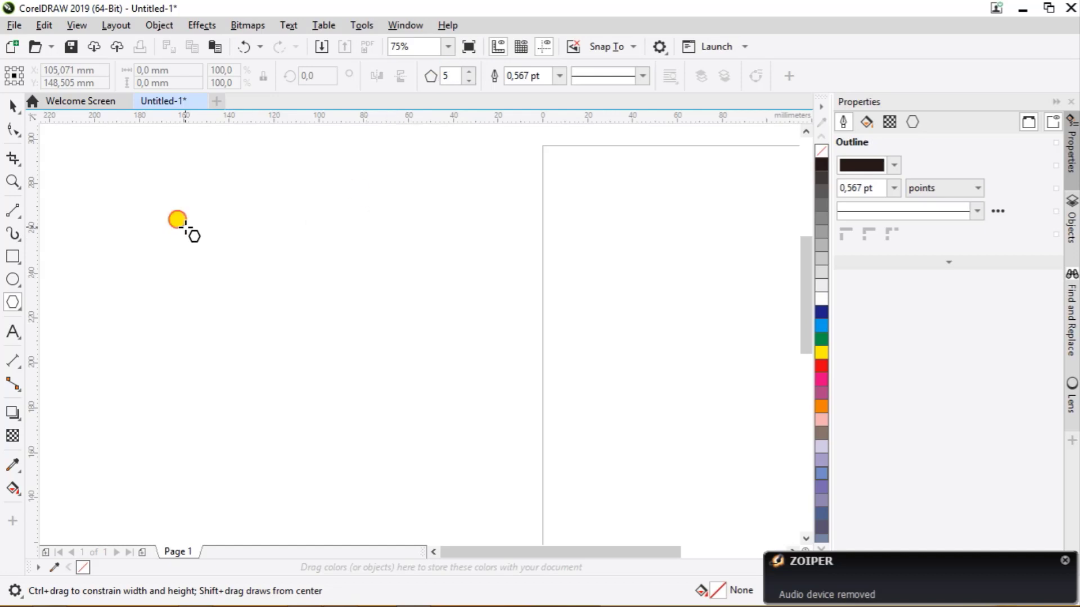
drag(185, 226, 131, 178)
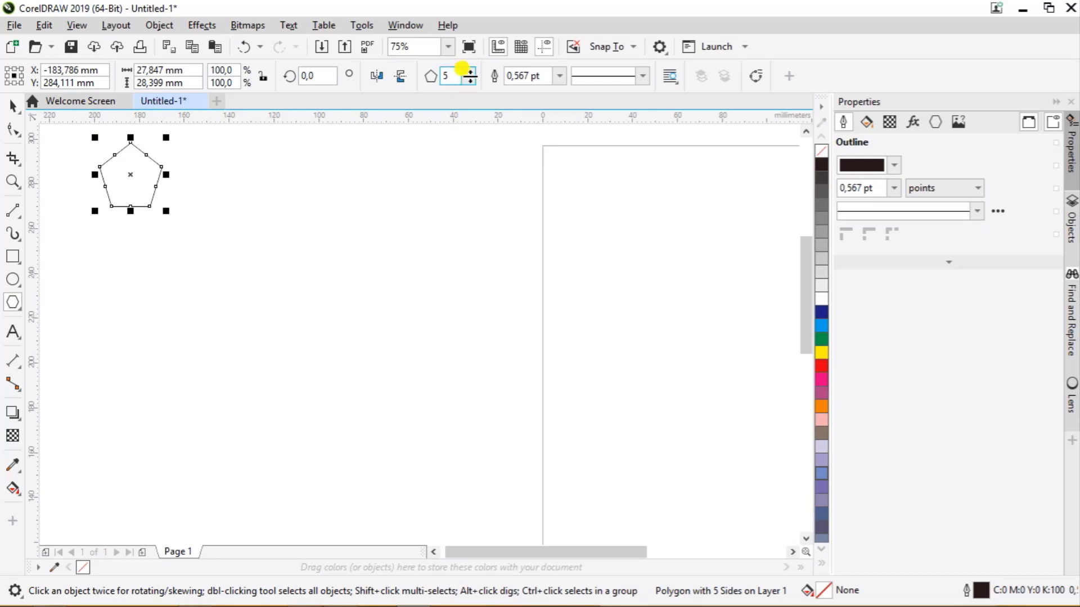
Raise the polygon's number of sides one at a time to 8 and lower it again to 3.
click(468, 70)
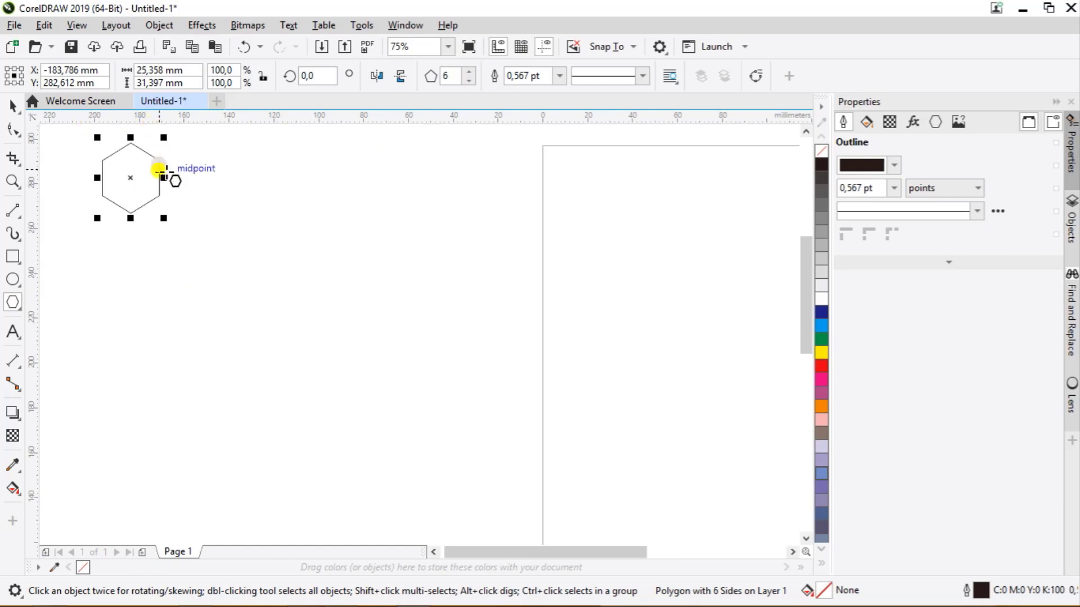
click(469, 72)
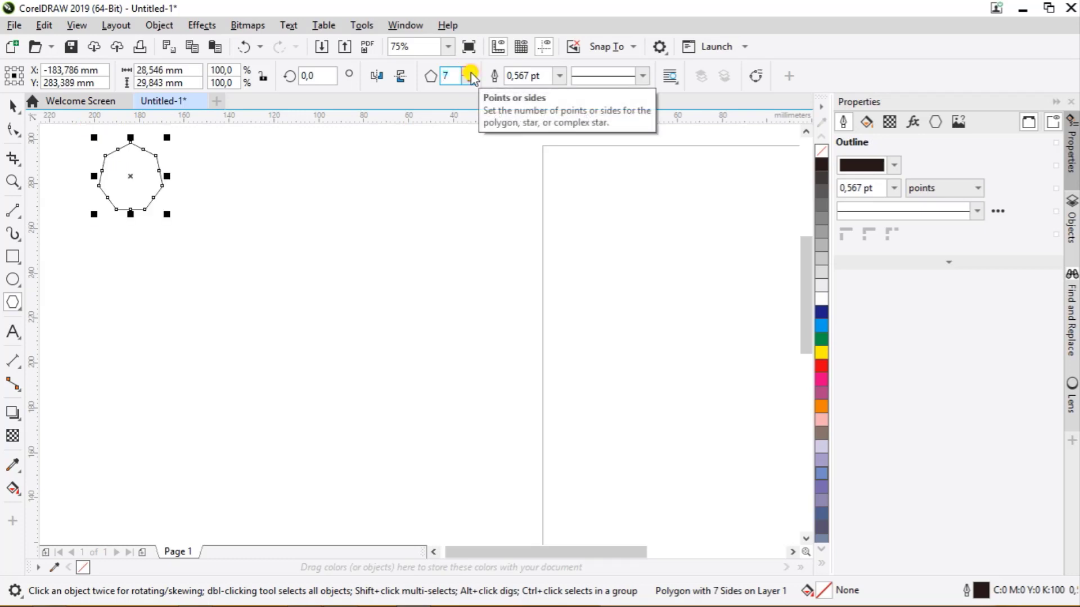
click(469, 72)
click(469, 81)
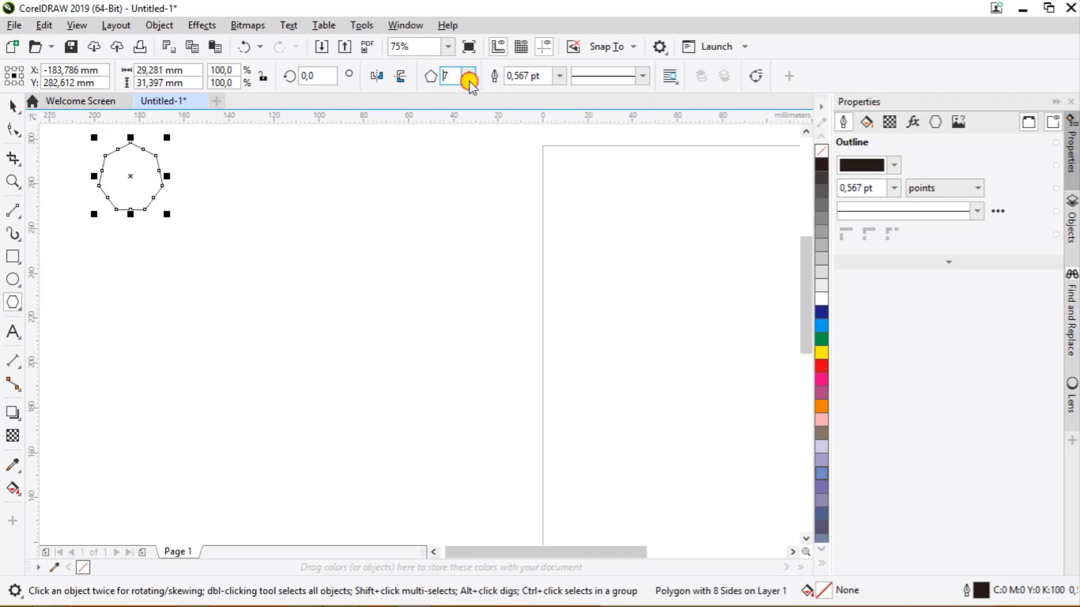
click(469, 80)
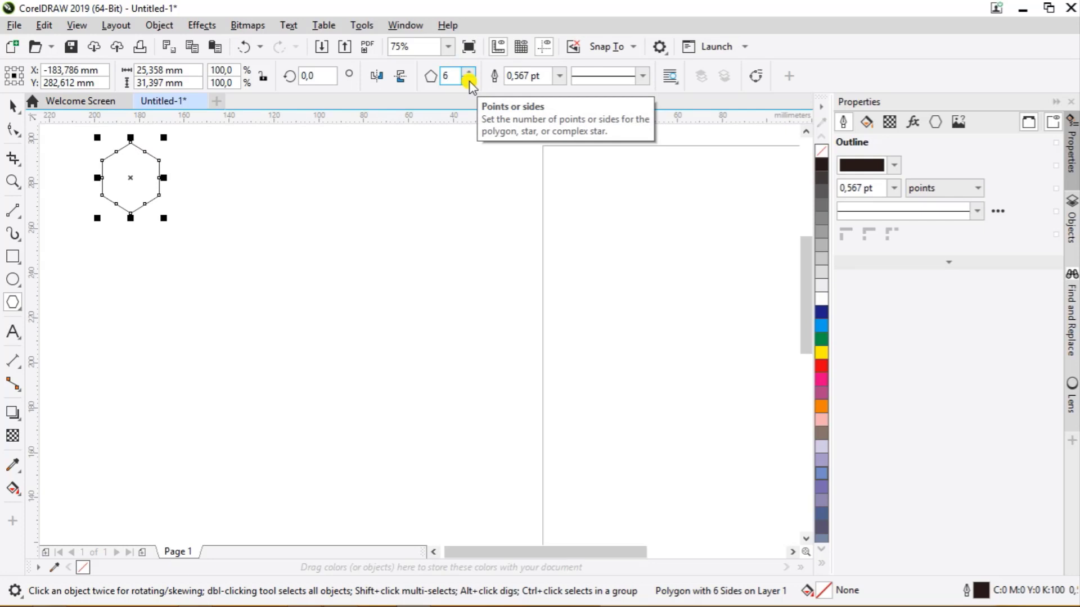
click(469, 81)
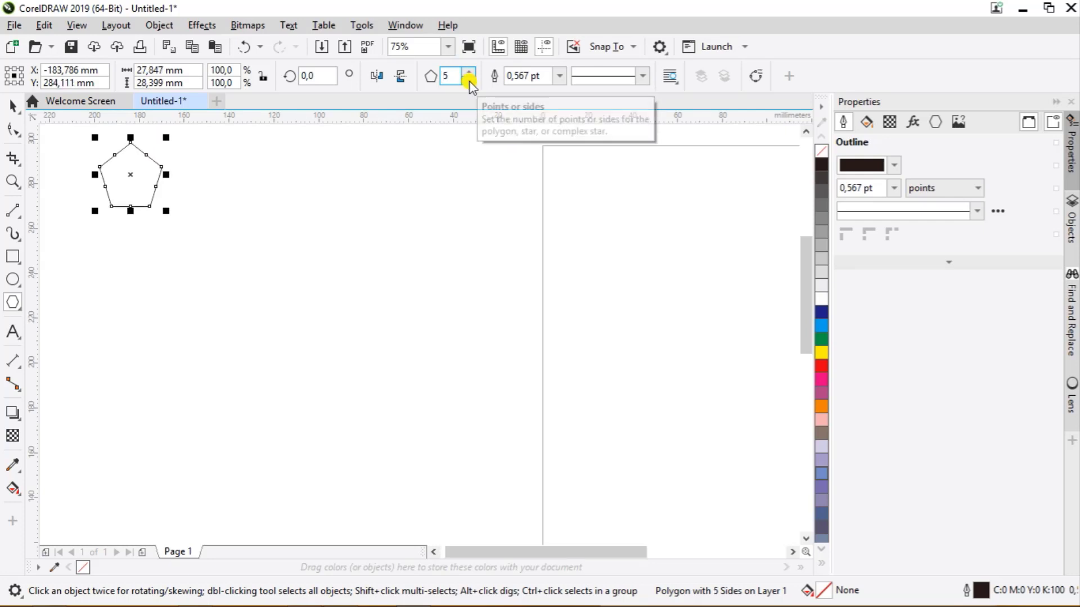
click(469, 80)
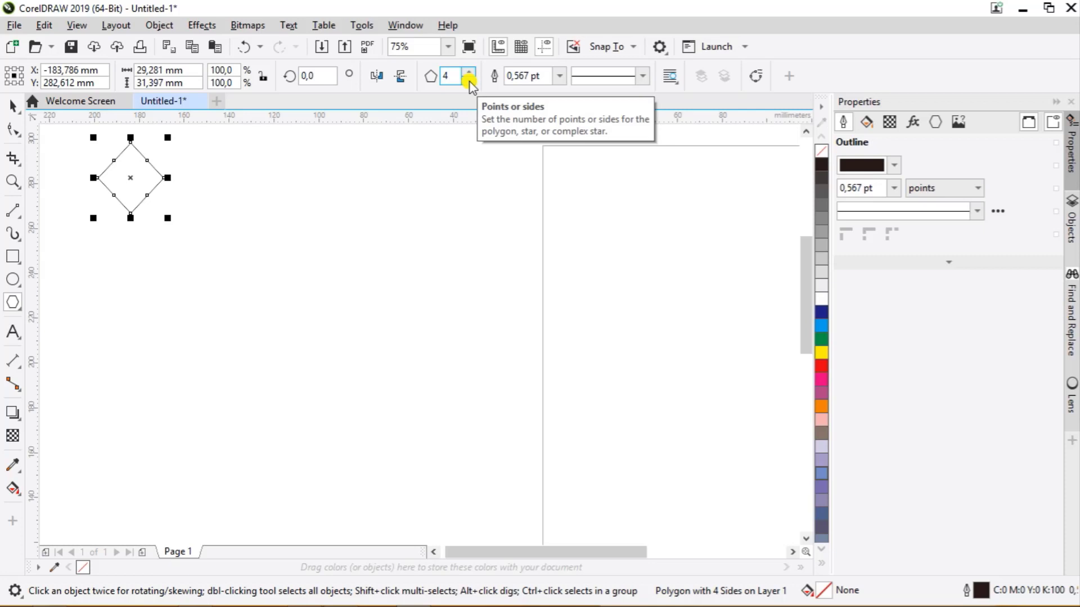
click(469, 80)
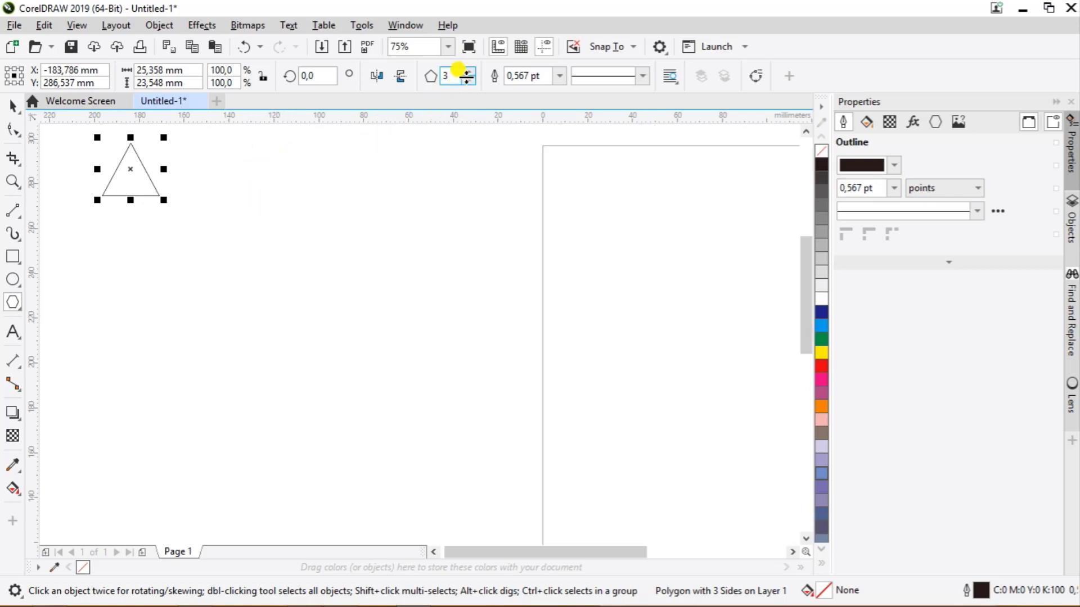
Draw a second, five-sided polygon about 35 by 40 mm between the triangle and the page.
click(211, 179)
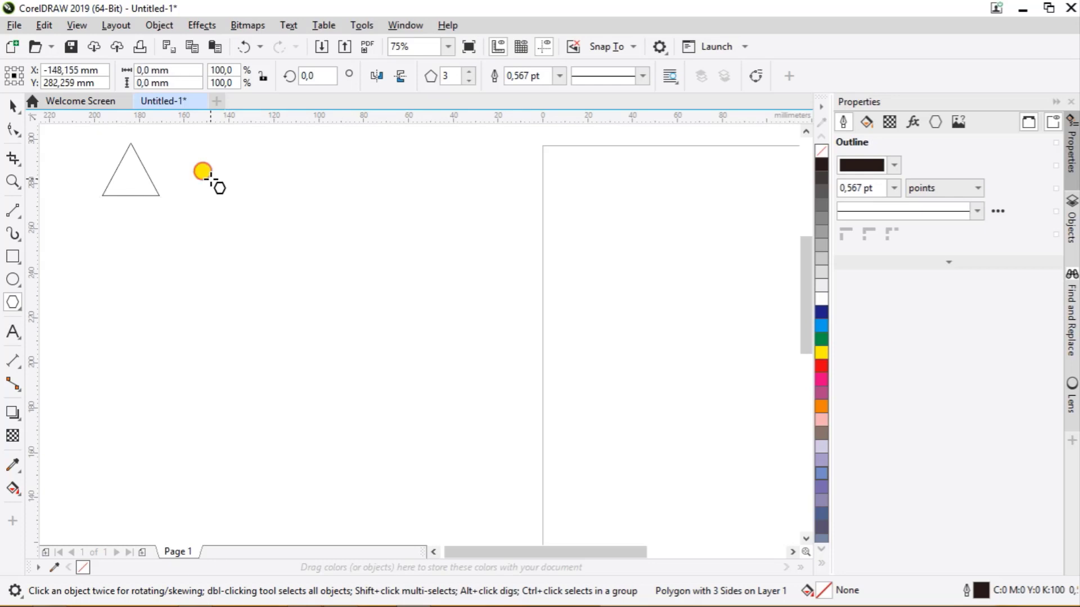
drag(211, 178, 288, 274)
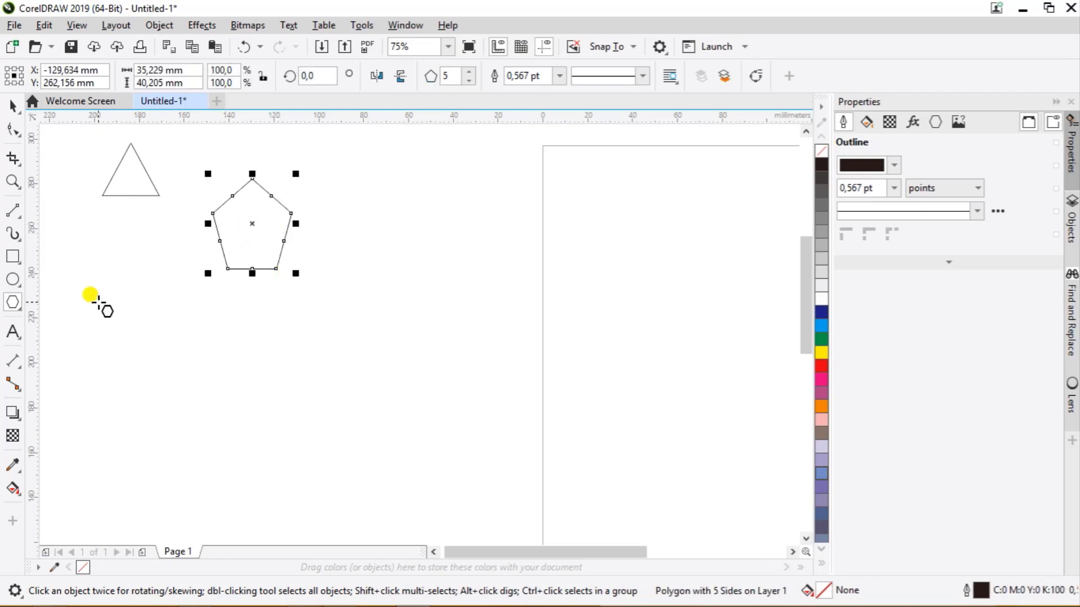
click(12, 105)
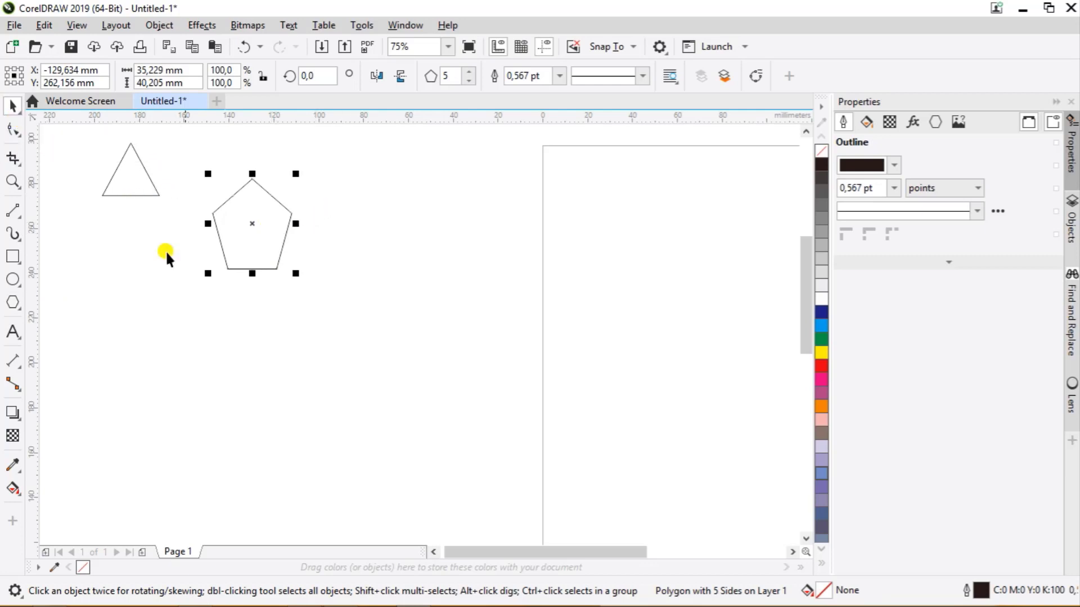
Delete the triangle and the pentagon together.
click(268, 297)
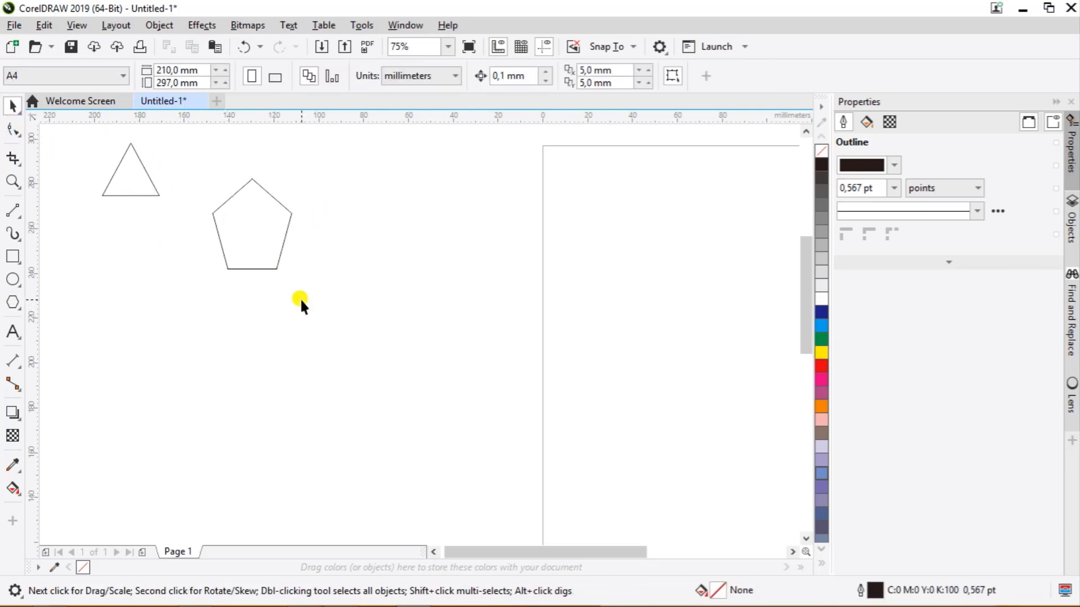
drag(305, 299, 84, 138)
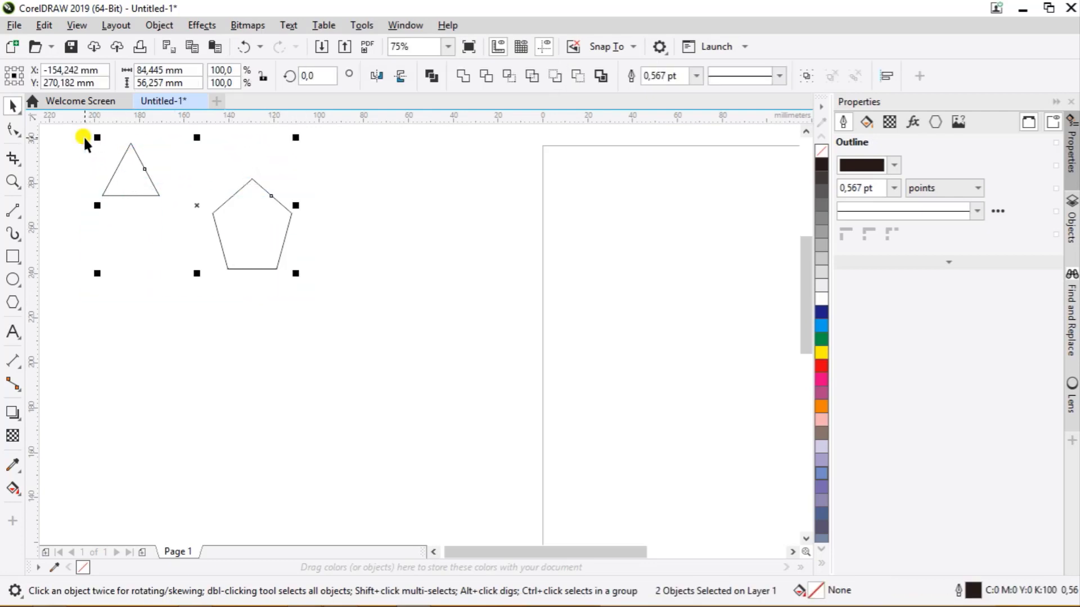
key(Delete)
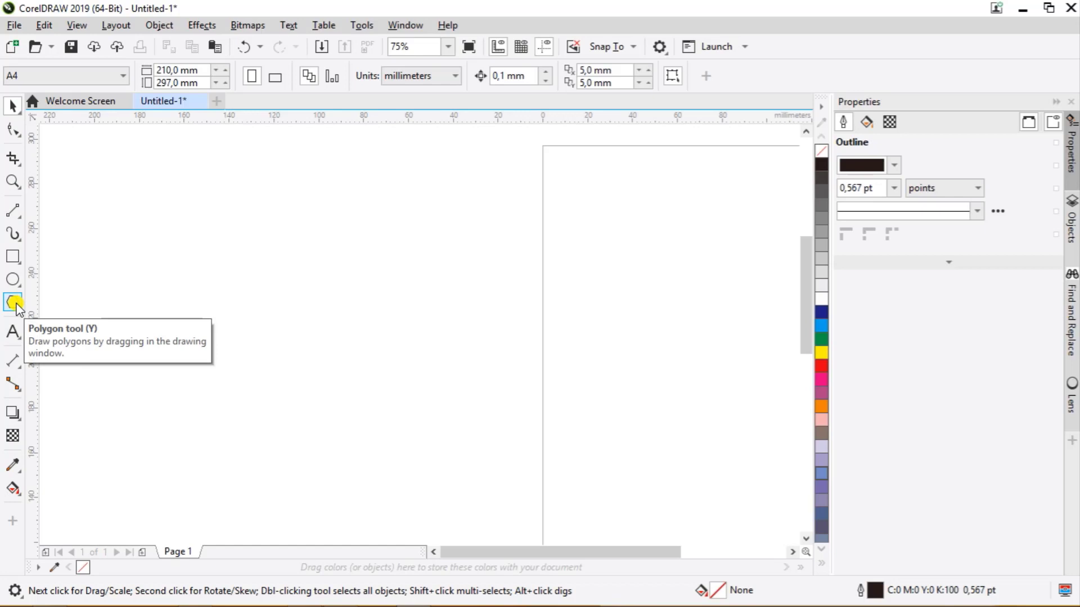
Draw a heart from the basic Common Shapes, about 75 by 75 mm, left of the page.
click(17, 307)
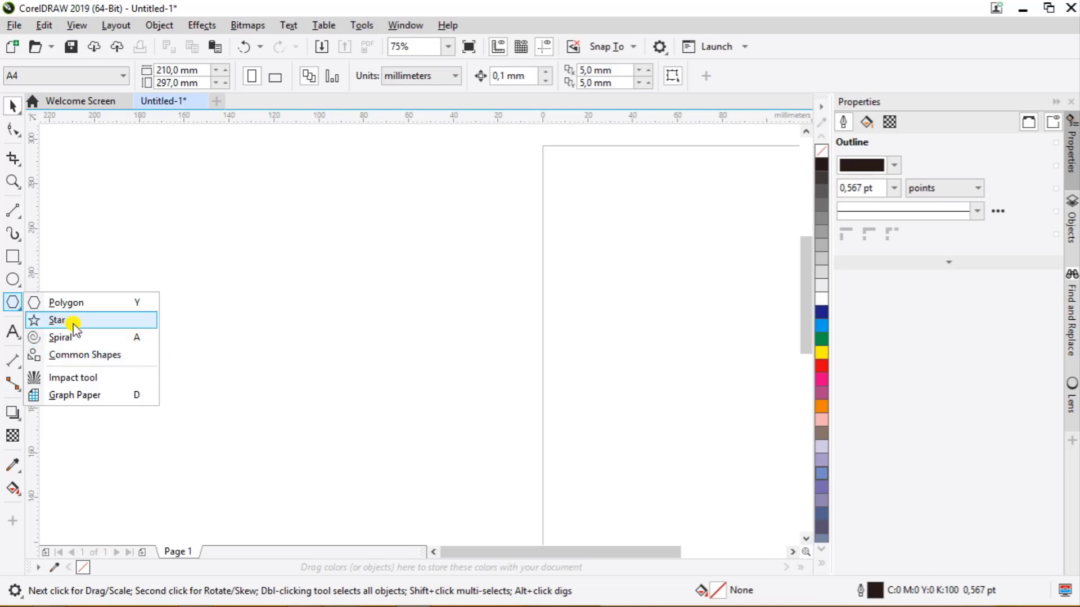
click(79, 360)
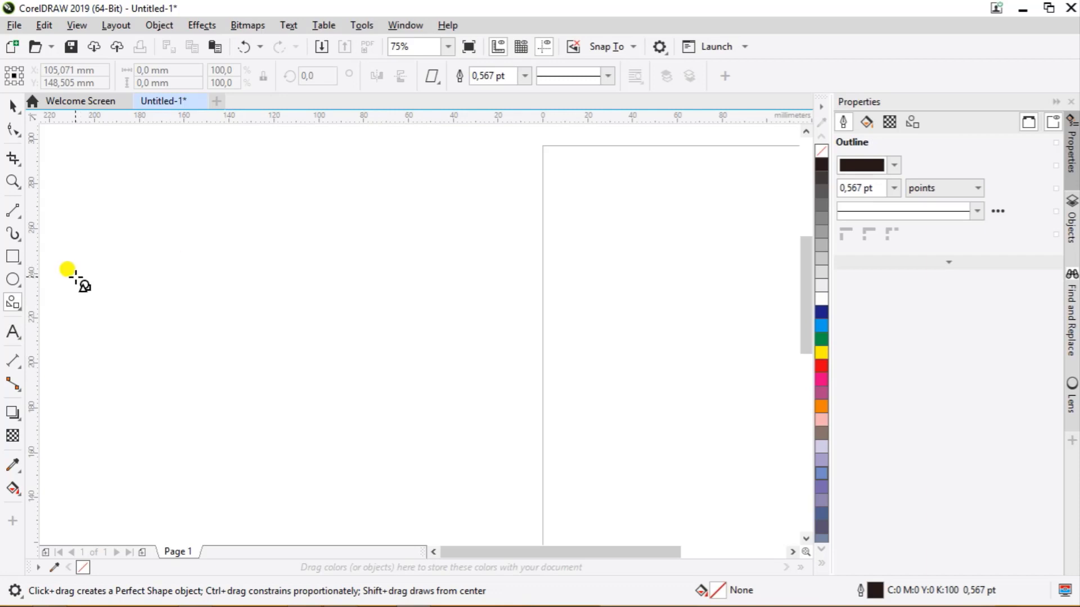
click(437, 86)
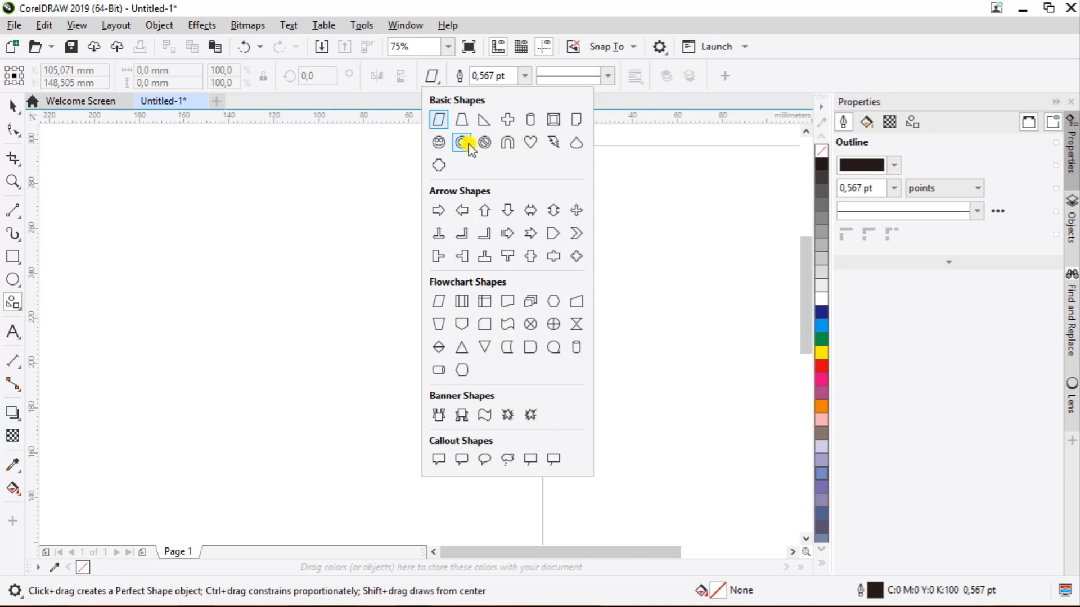
click(530, 143)
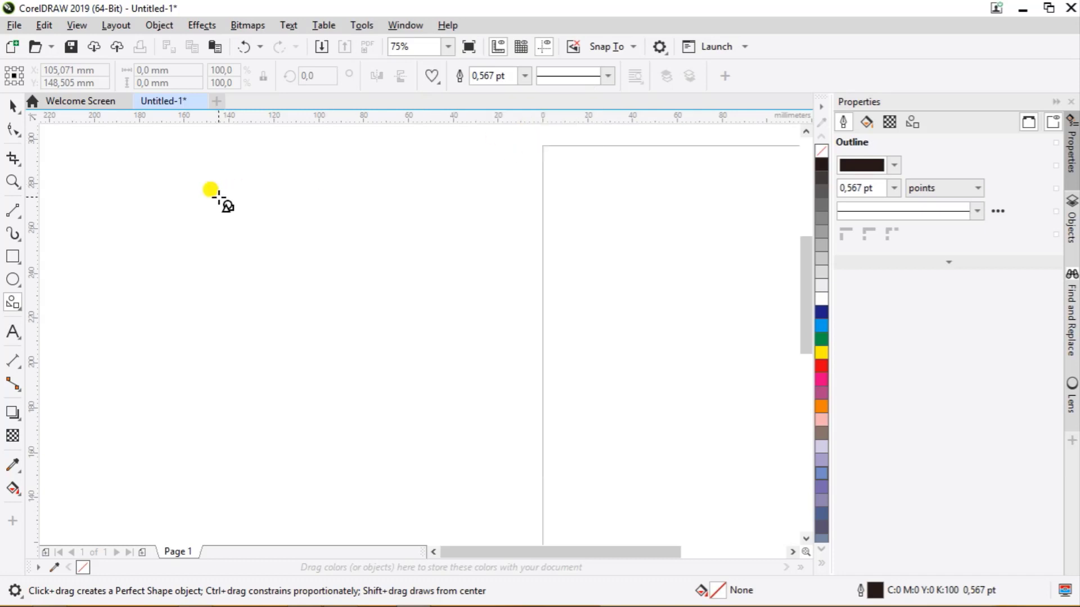
drag(226, 208, 355, 245)
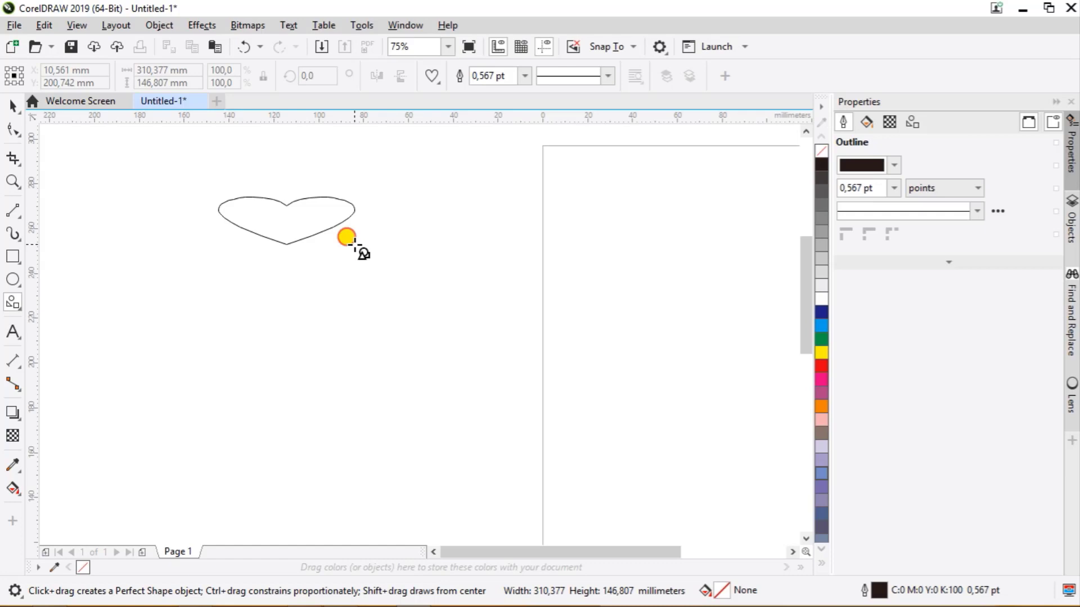
drag(355, 245, 387, 307)
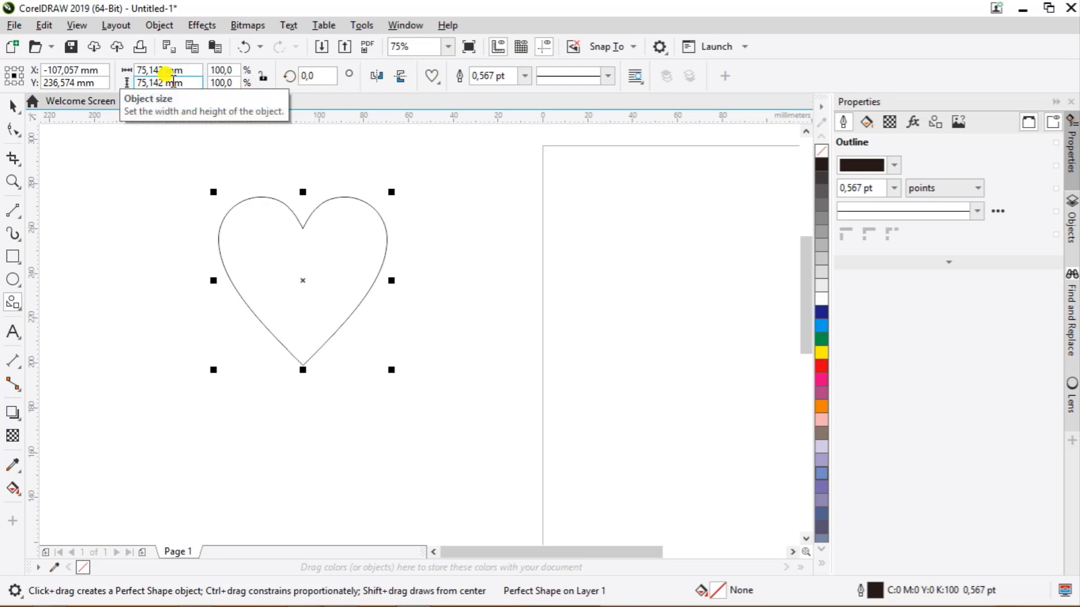
Move the heart closer to the page and centre it on the page.
click(13, 105)
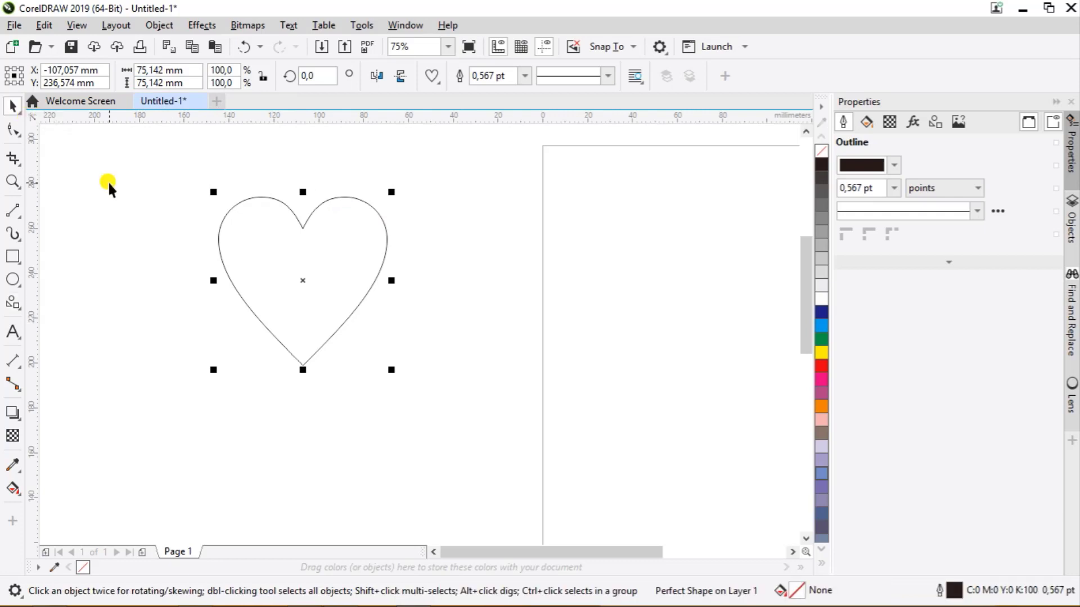
click(453, 347)
click(321, 282)
drag(597, 551, 642, 554)
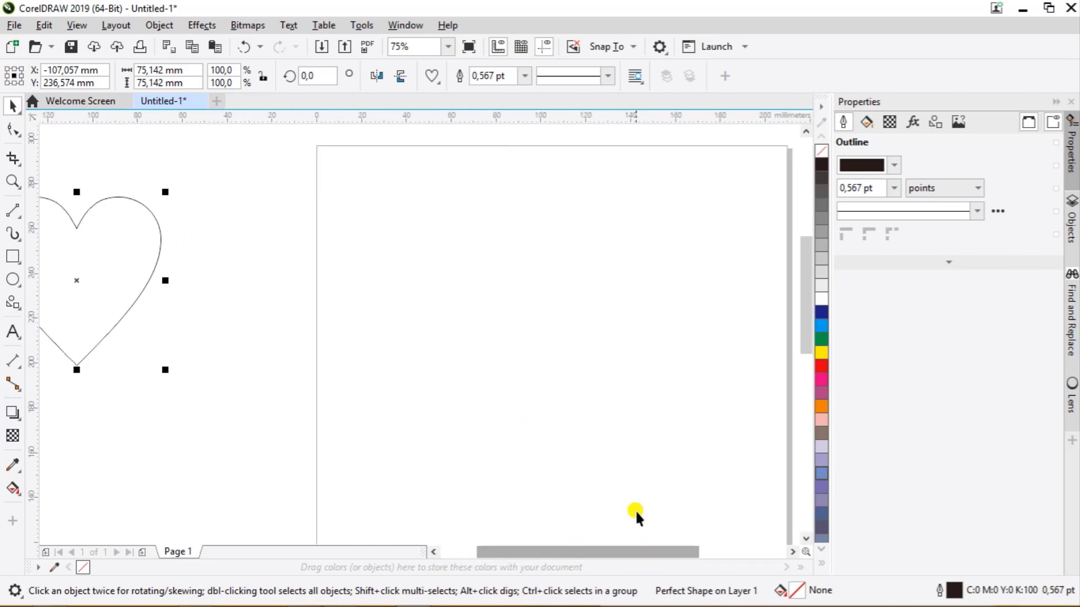
scroll(482, 333, down, 1)
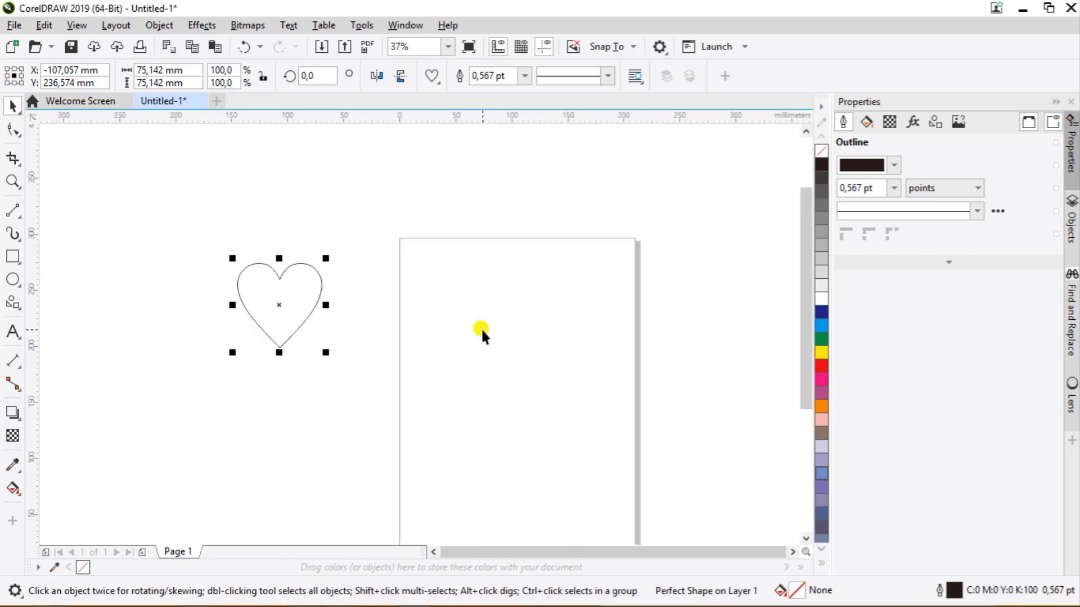
drag(803, 220, 801, 250)
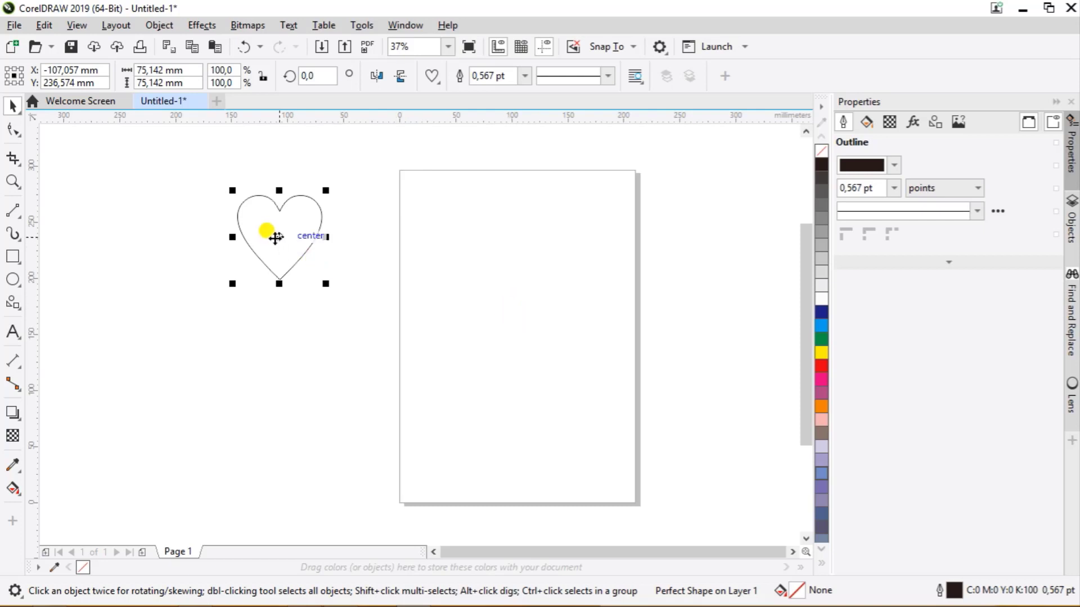
drag(272, 234, 321, 218)
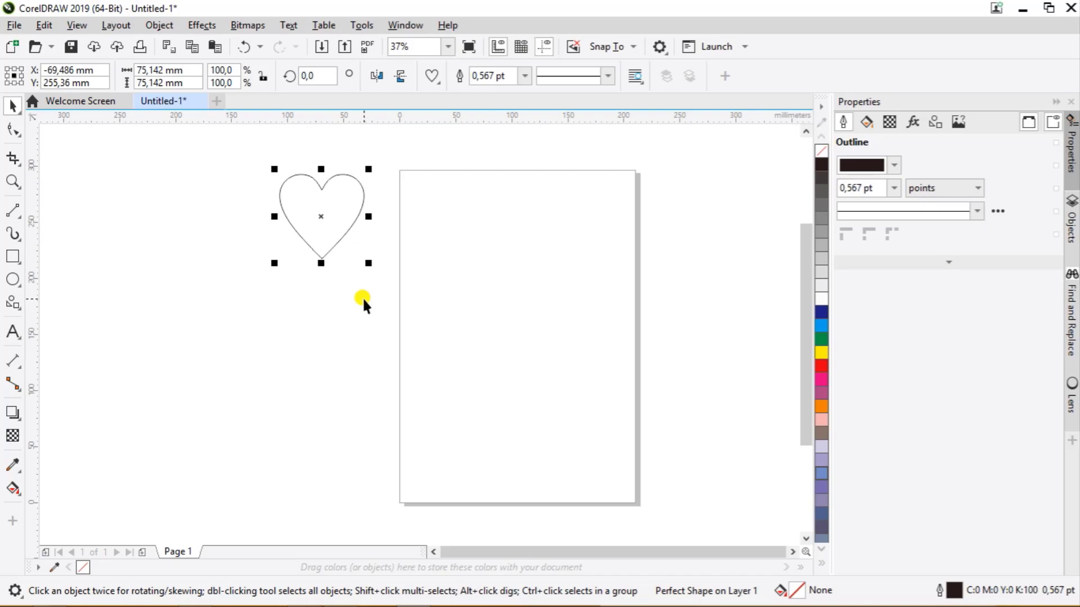
key(p)
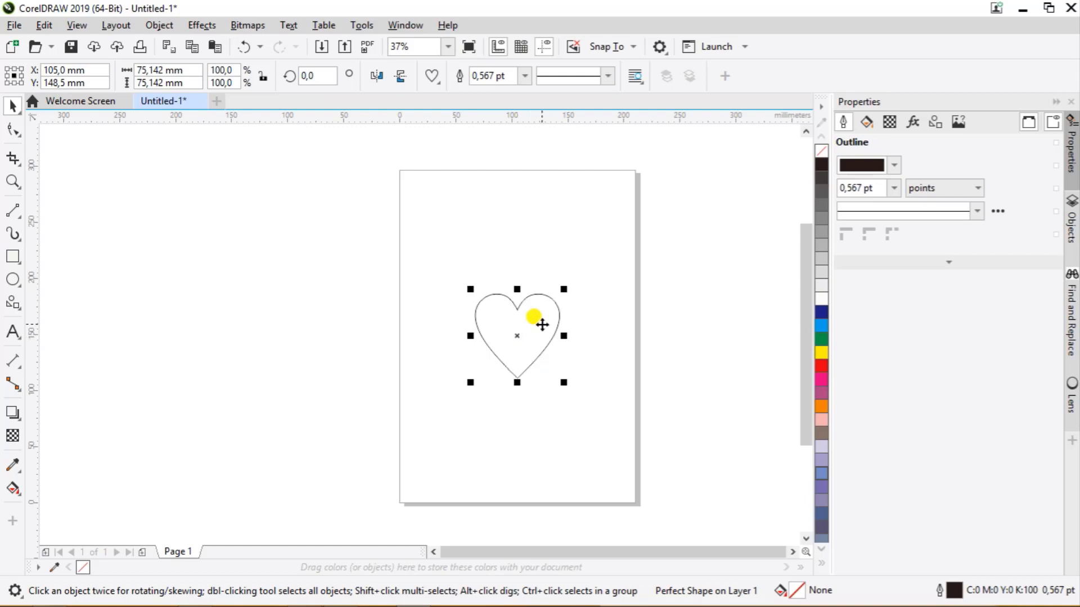
Copy the heart centred on the page to the clipboard.
right_click(524, 336)
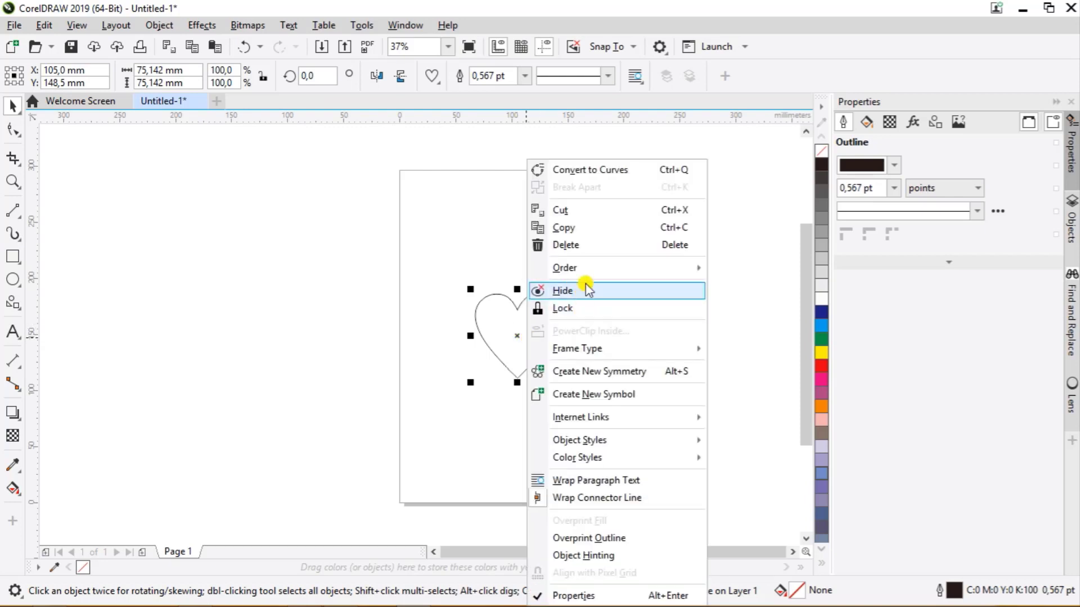
click(561, 228)
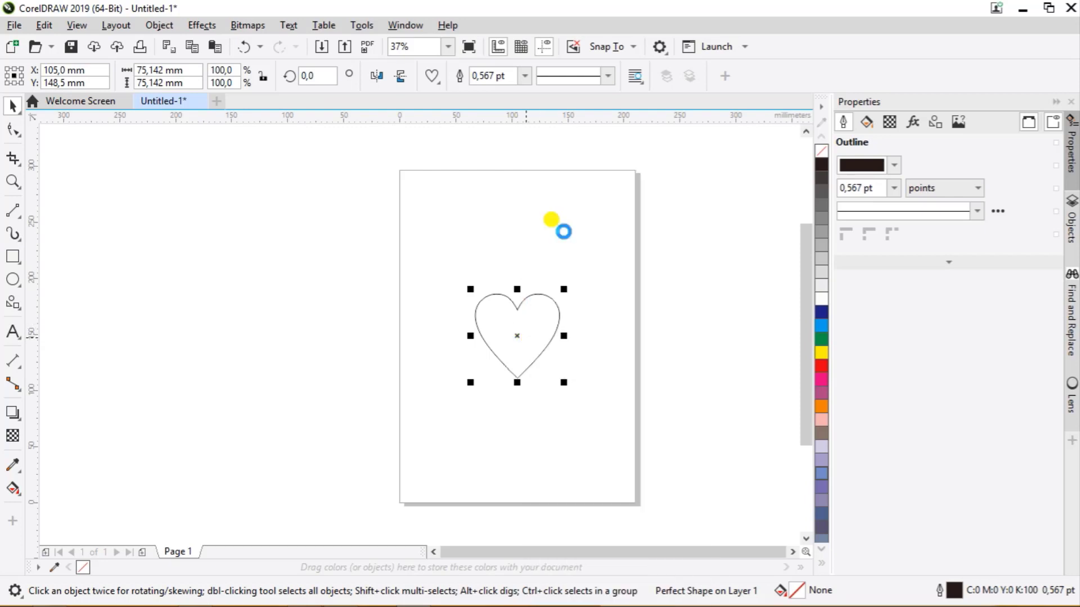
right_click(525, 333)
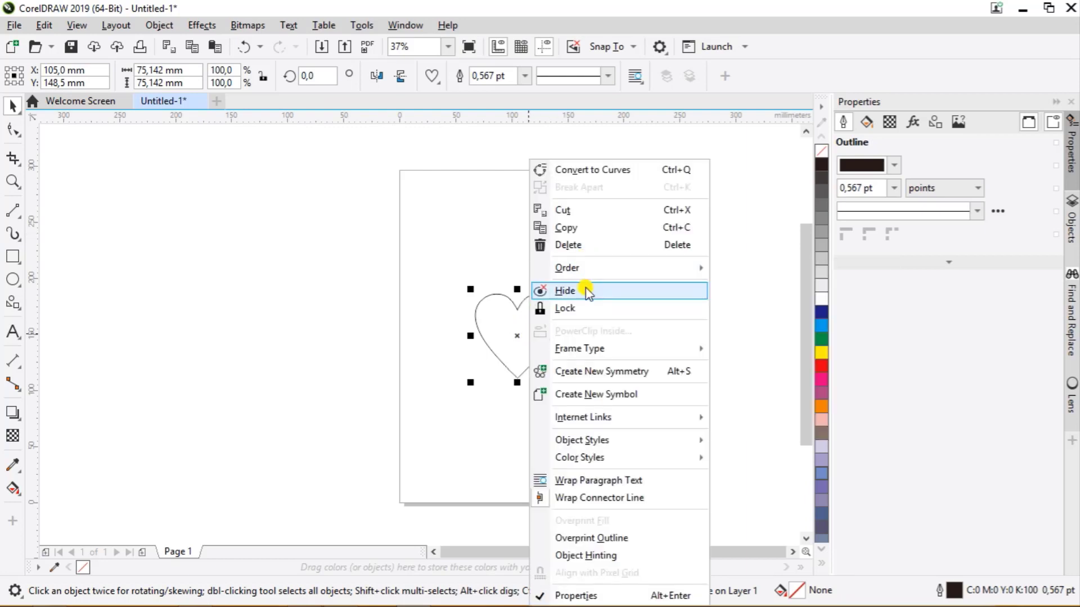
mouse_move(590, 262)
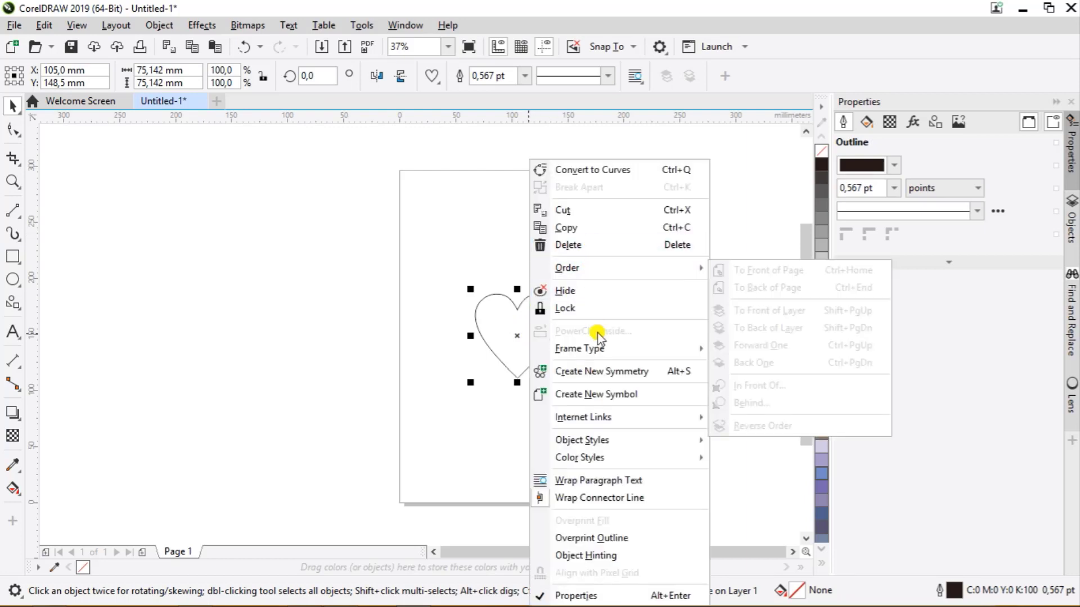
mouse_move(674, 348)
click(750, 341)
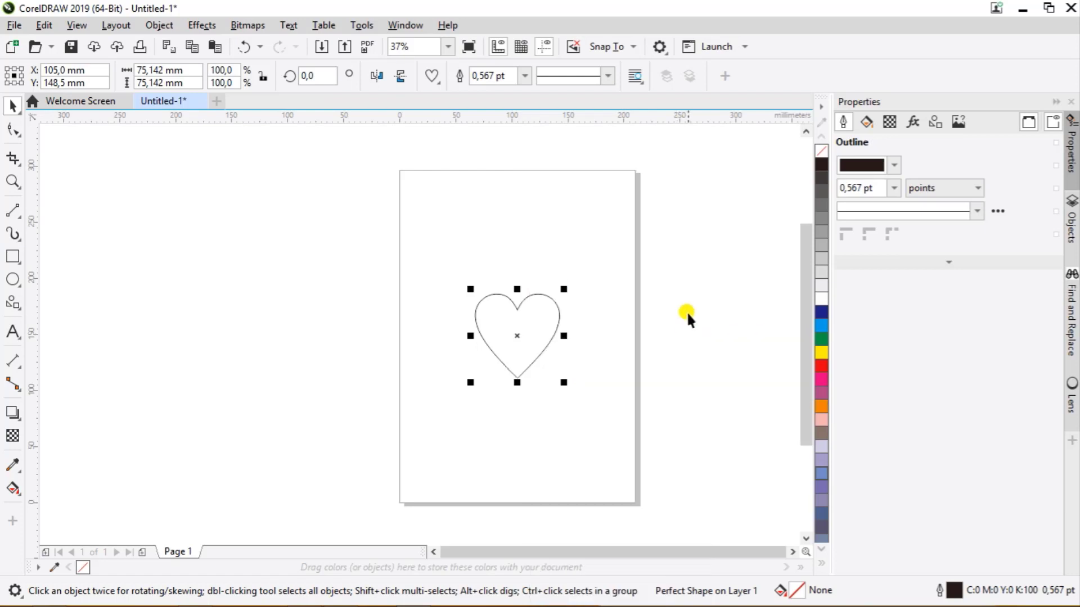
click(651, 294)
right_click(638, 282)
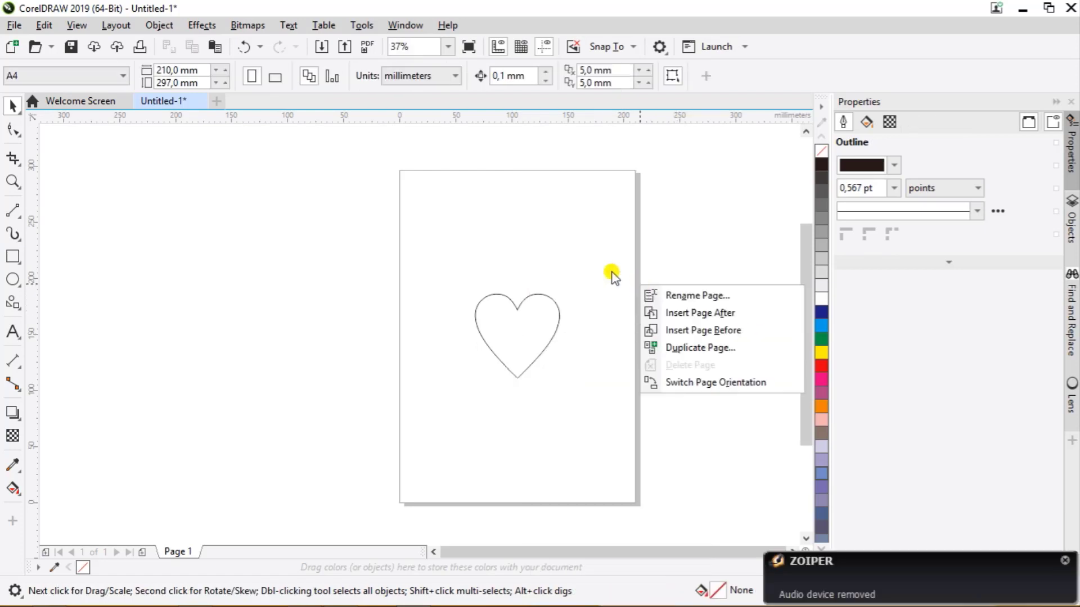
click(605, 267)
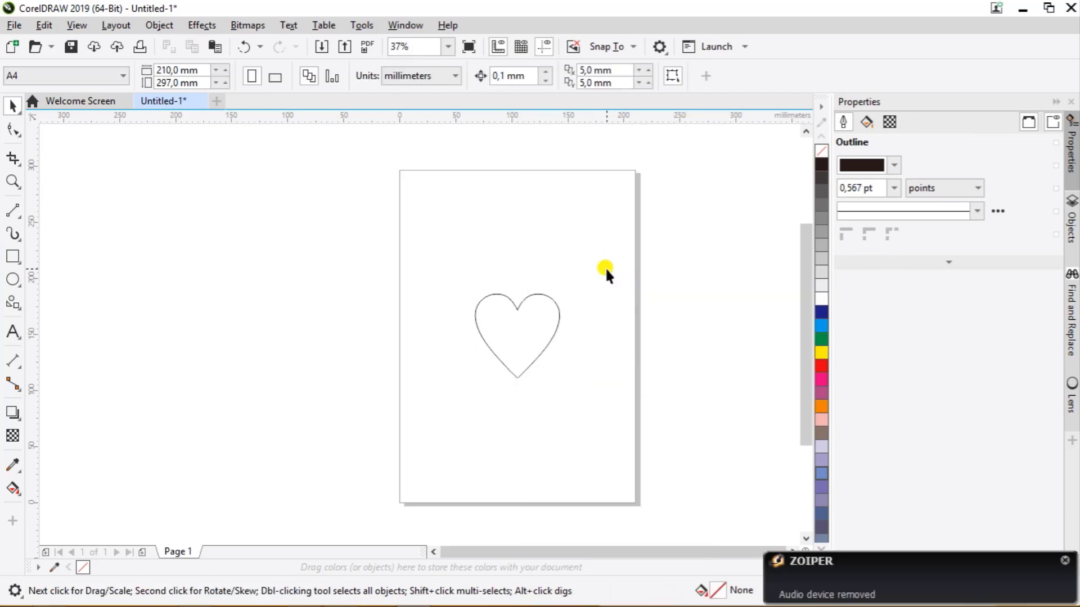
Paste the copied heart in place and scale the copy about its centre to 50%, about 37.6 by 37.6 mm.
right_click(581, 289)
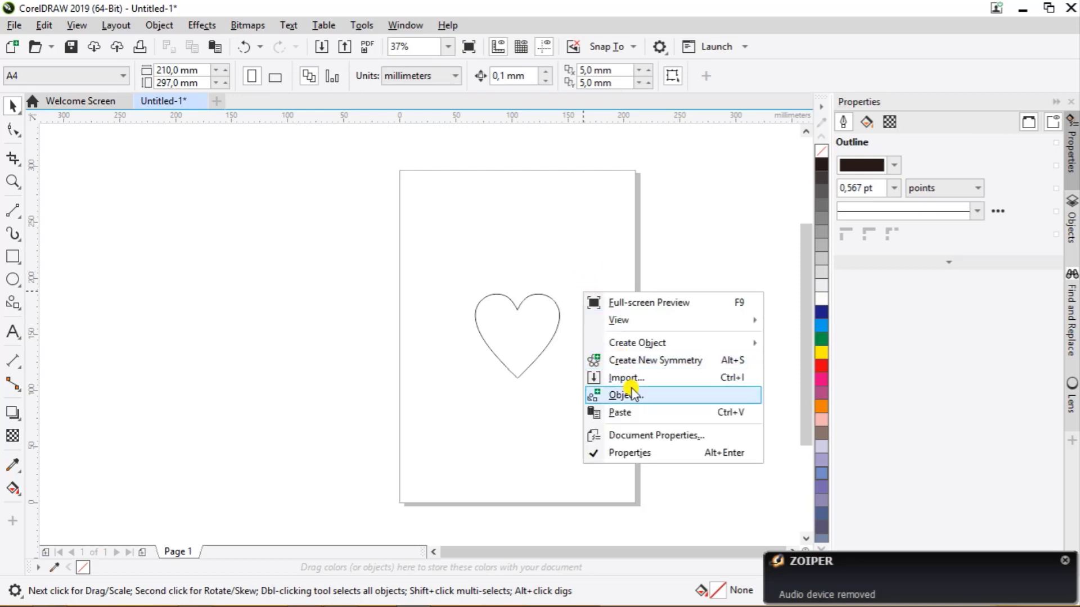
click(640, 412)
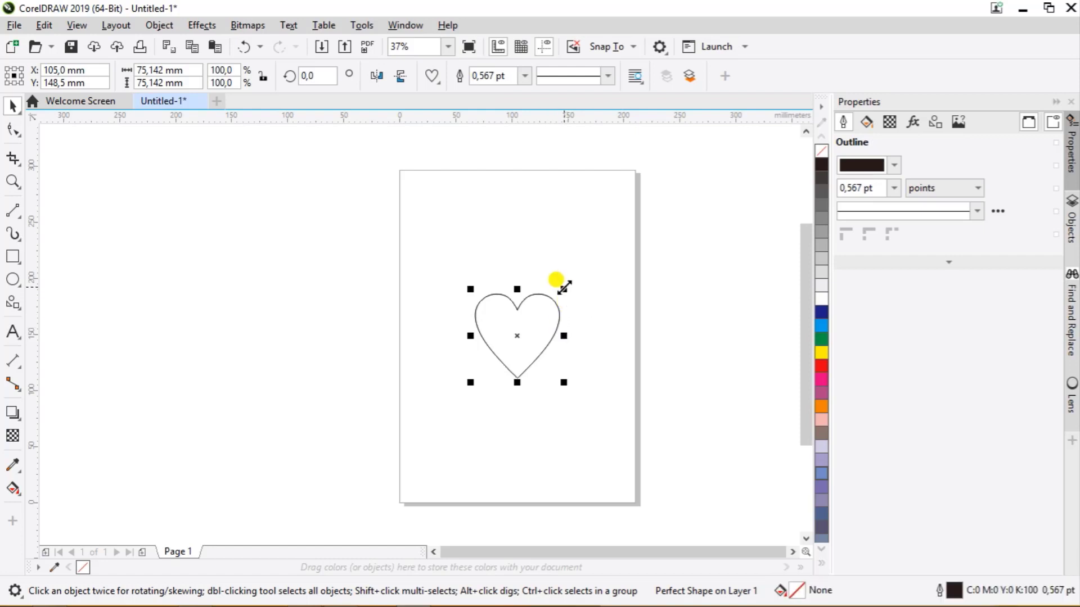
drag(564, 288, 532, 322)
key(ctrl+z)
drag(565, 289, 562, 313)
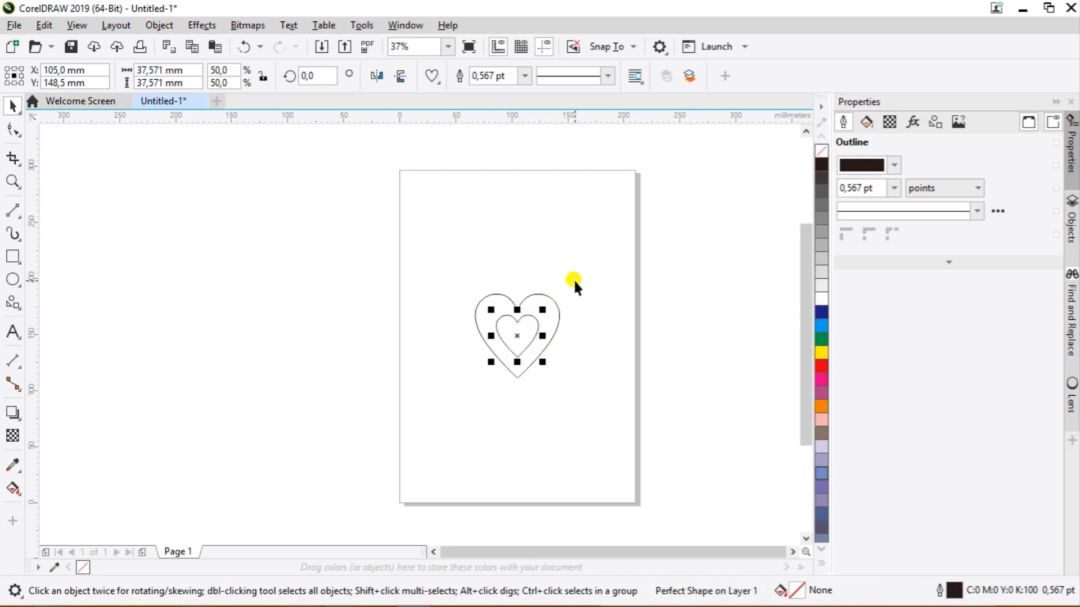